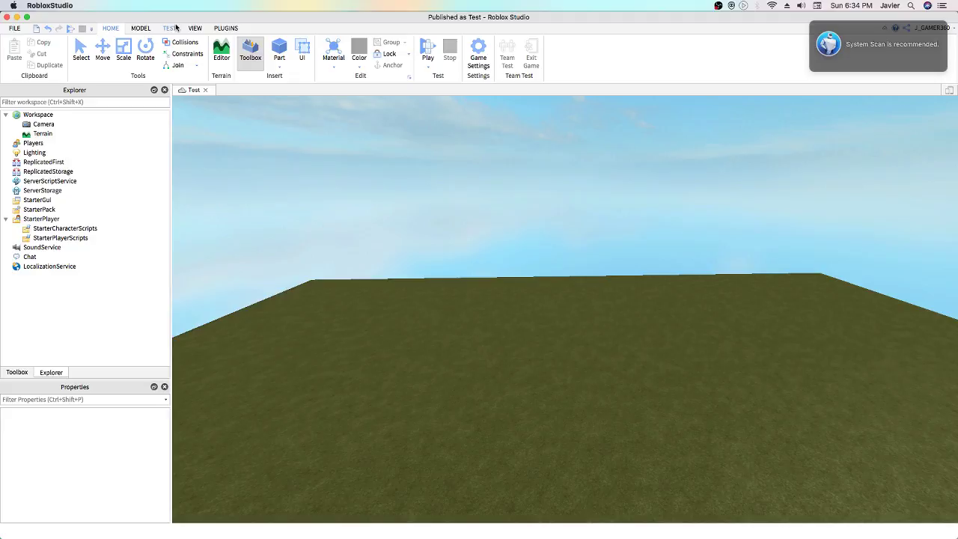
Insert an R6 block-rig Dummy using the Rig Builder plugin.
left_click(195, 28)
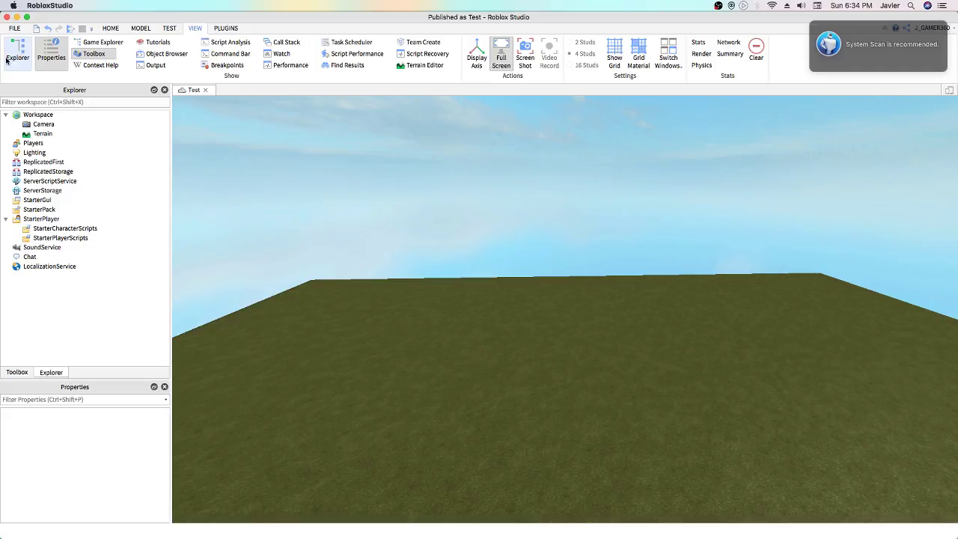
left_click(9, 63)
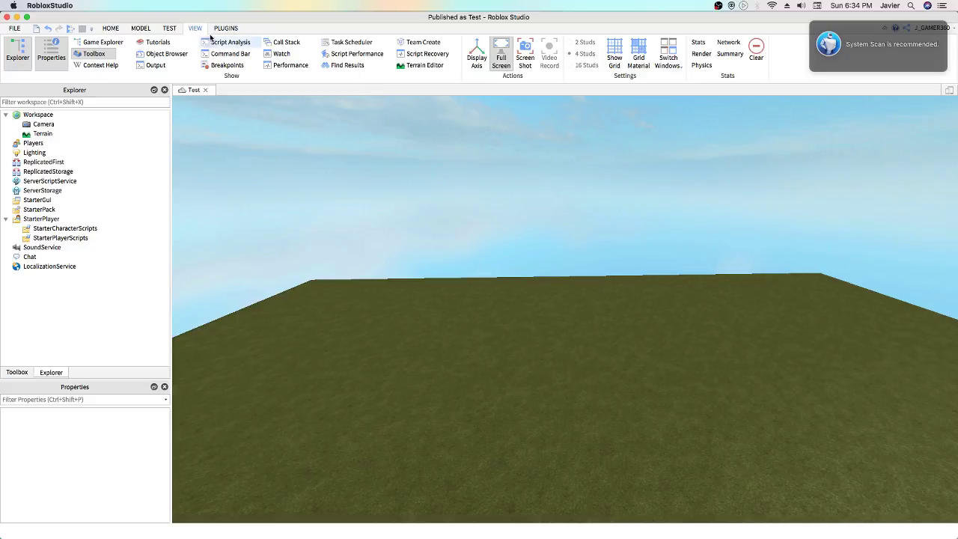
left_click(226, 29)
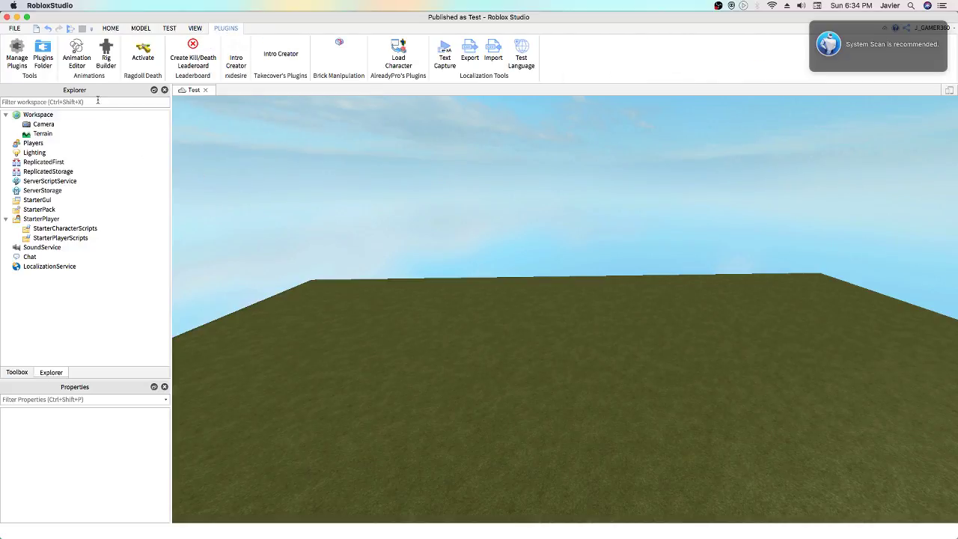
left_click(106, 54)
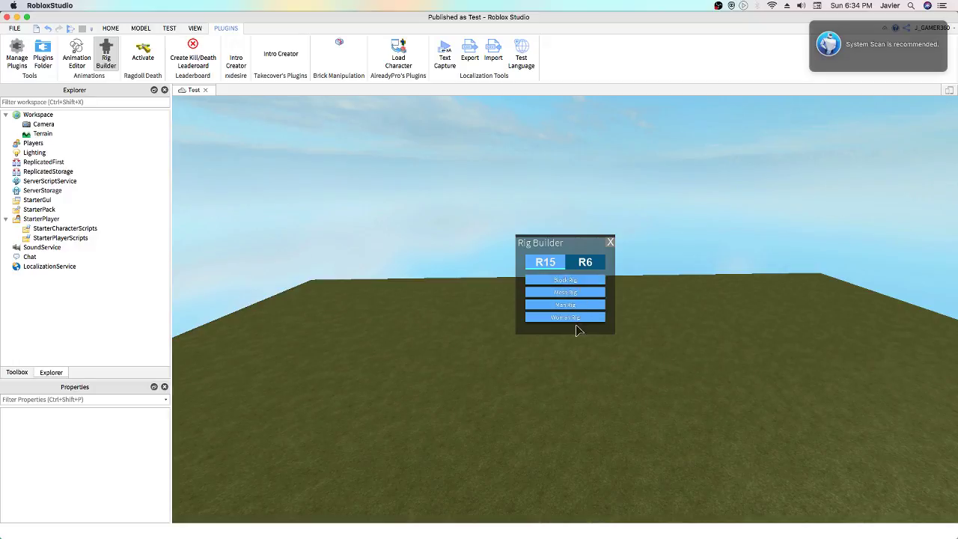
left_click(583, 282)
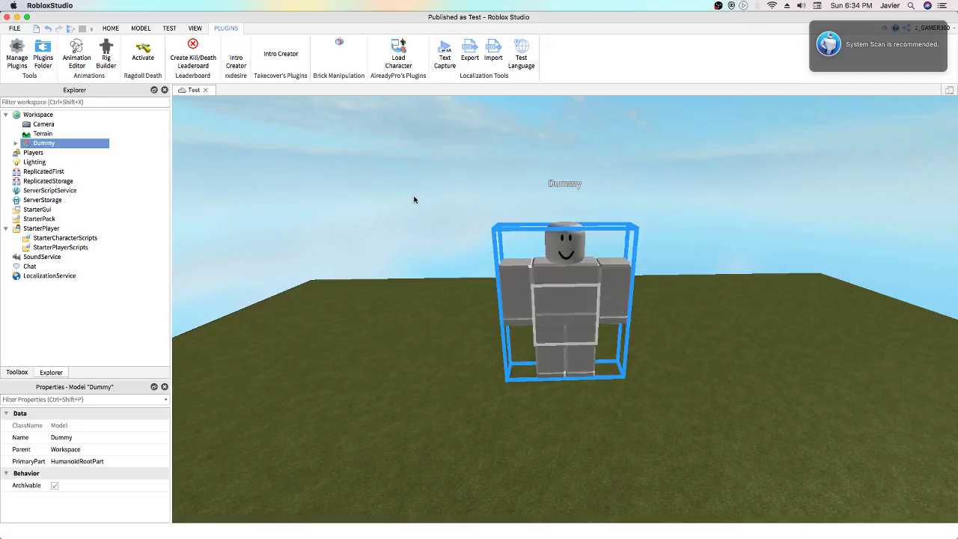
Look around the new Dummy and launch the Animation Editor.
left_click_drag(415, 199, 414, 199)
scroll("up", 3)
scroll("down", 3)
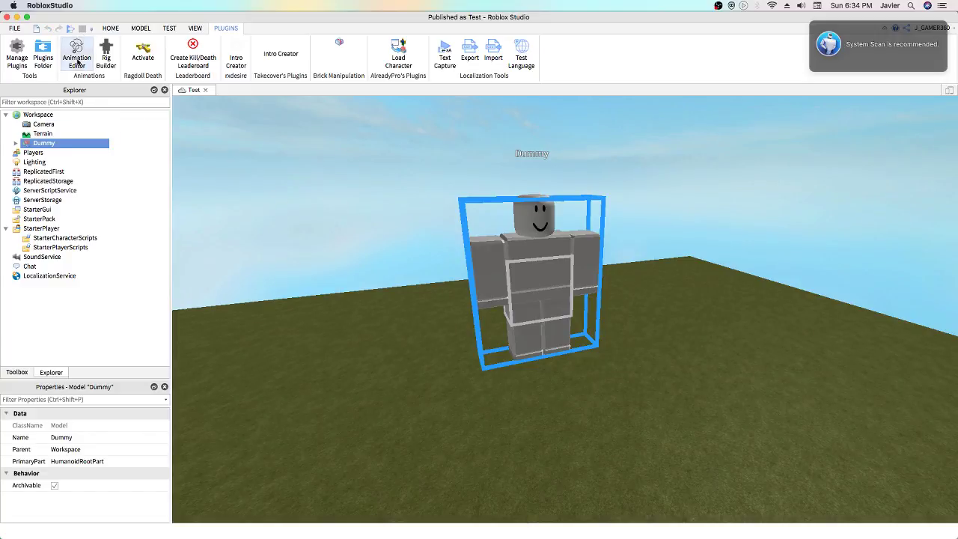
left_click(79, 58)
Load the Dummy into the Animation Editor and move its left leg out.
left_click(554, 357)
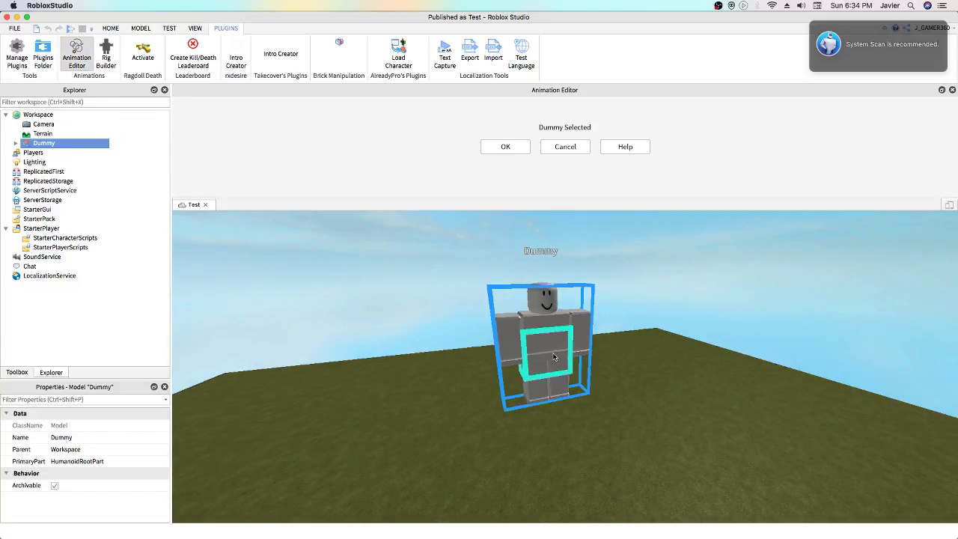
left_click(503, 149)
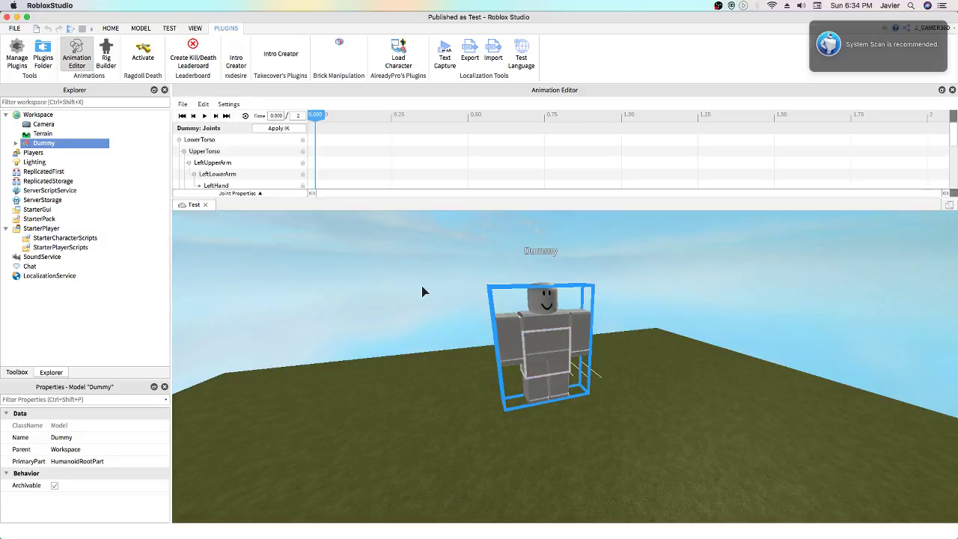
left_click(565, 371)
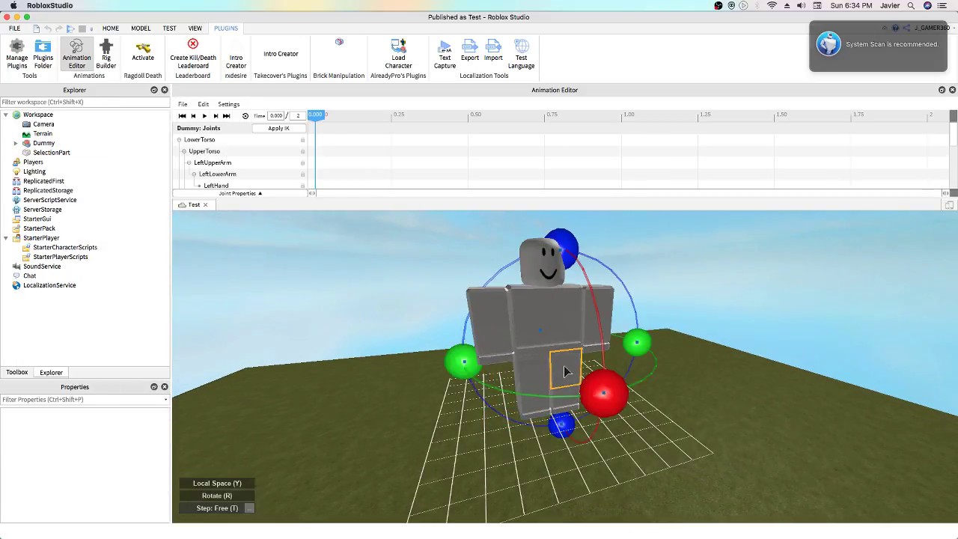
left_click_drag(404, 367, 404, 368)
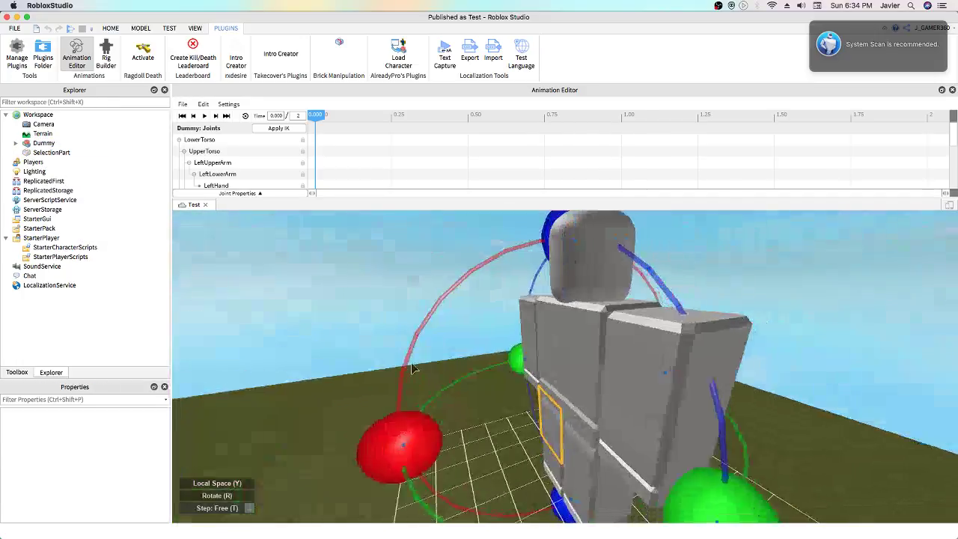
key("r")
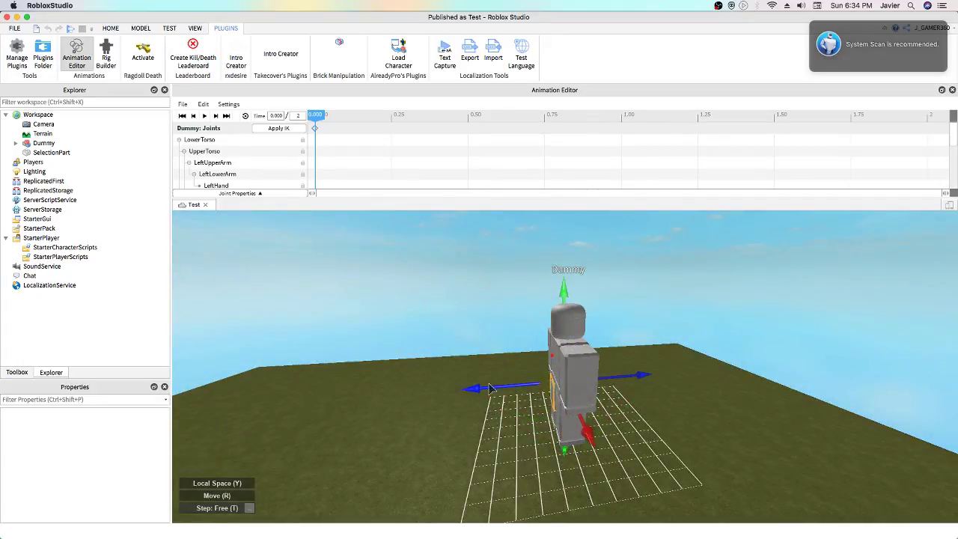
left_click_drag(490, 387, 453, 392)
Move the Dummy's other leg further to the left.
left_click(563, 421)
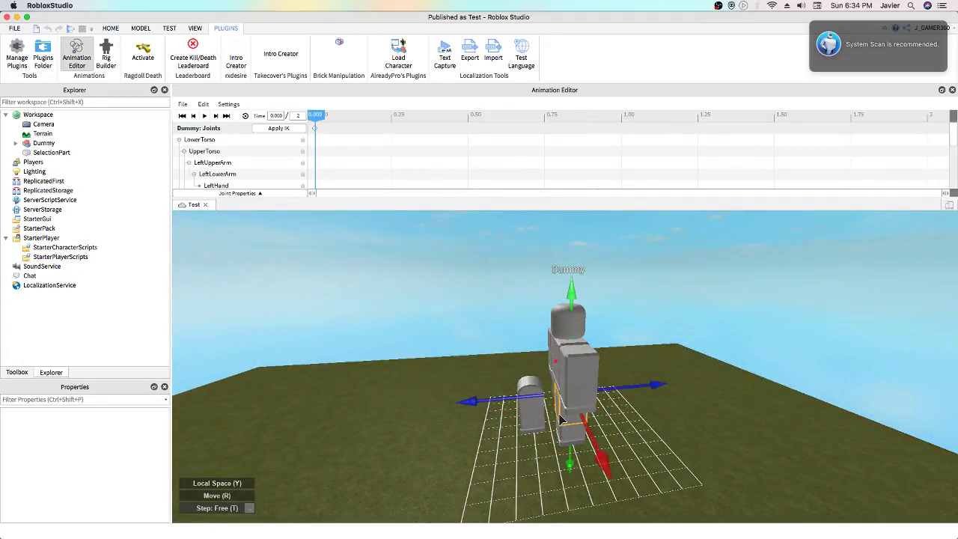
left_click_drag(515, 406, 472, 408)
left_click_drag(523, 408, 563, 410)
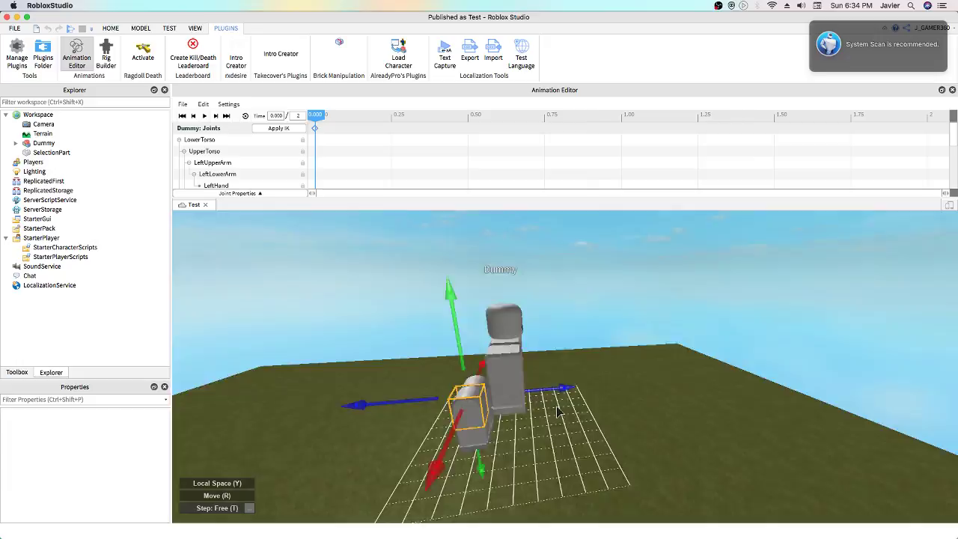
scroll("up", 3)
scroll("up", 3)
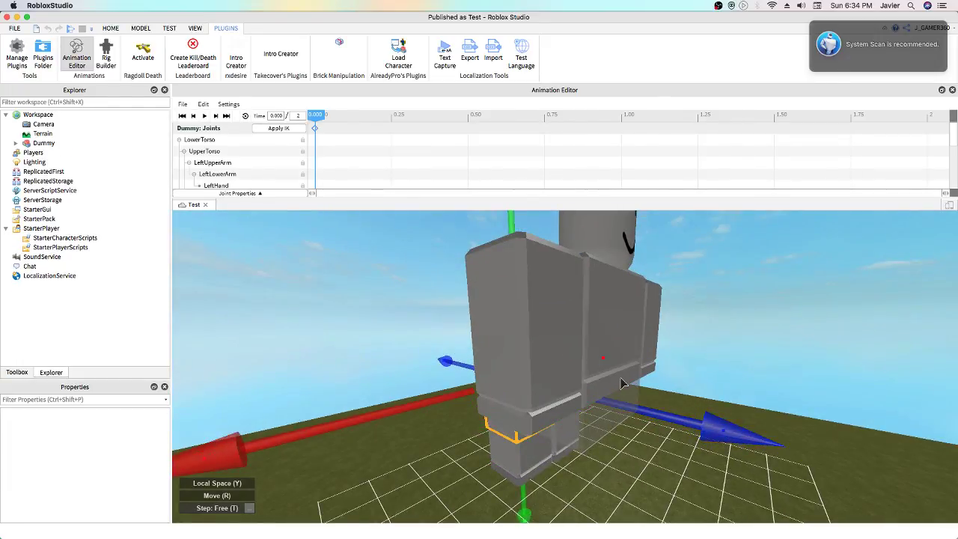
left_click_drag(610, 392, 621, 384)
scroll("down", 3)
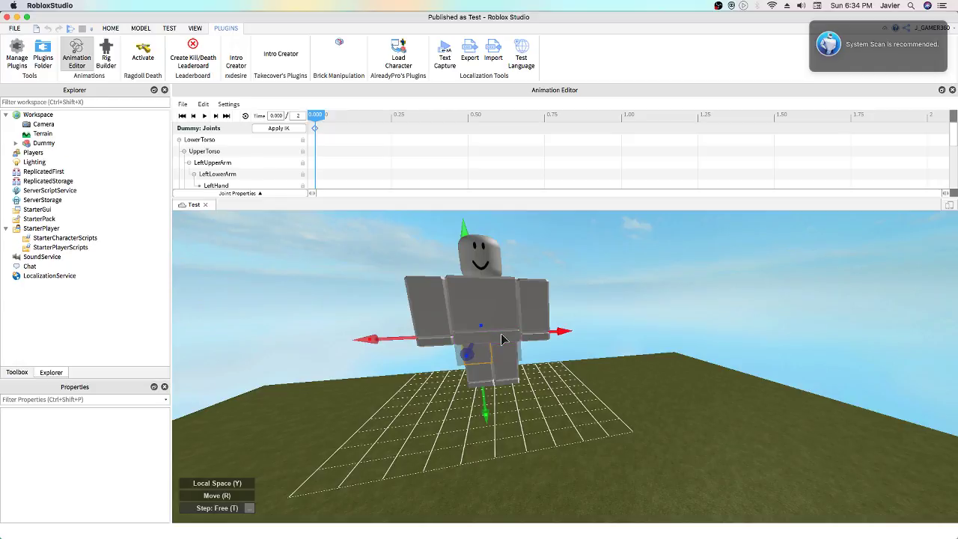
Select the UpperTorso and LowerTorso and view the waist from a low side angle.
left_click(499, 298)
left_click(507, 343)
left_click_drag(508, 343, 538, 335)
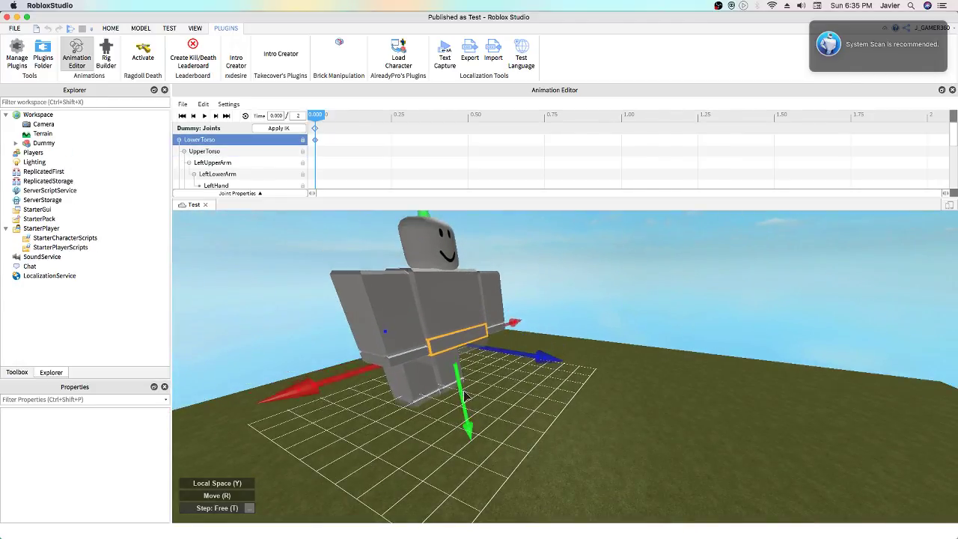
left_click_drag(461, 385, 499, 397)
scroll("up", 3)
scroll("down", 3)
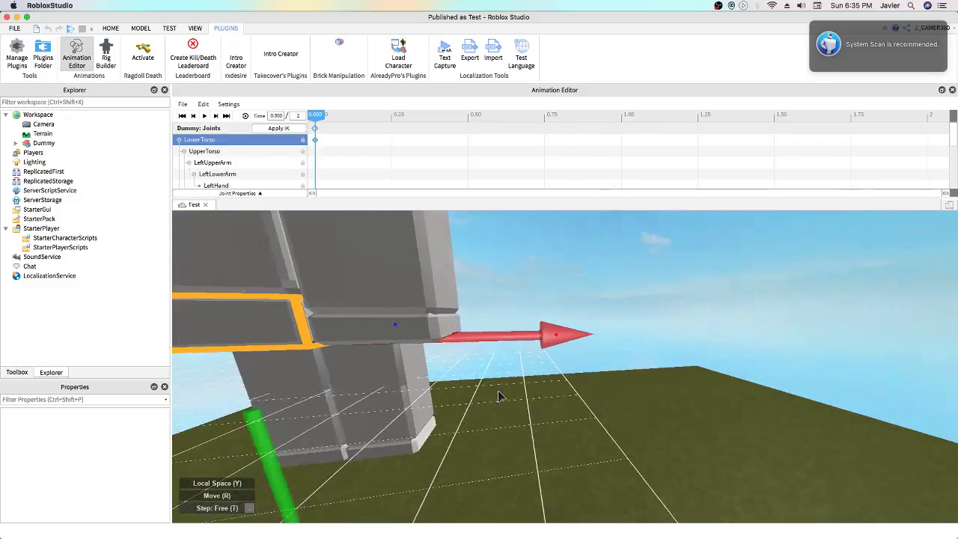
scroll("down", 3)
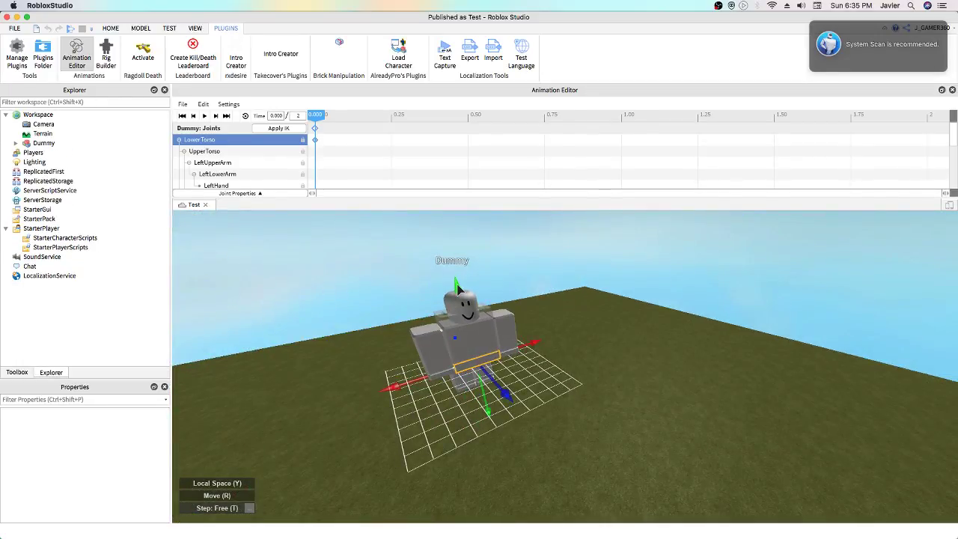
left_click_drag(458, 285, 496, 350)
scroll("up", 3)
Shift the other leg part along the move axis, then return to Rotate mode.
key("r")
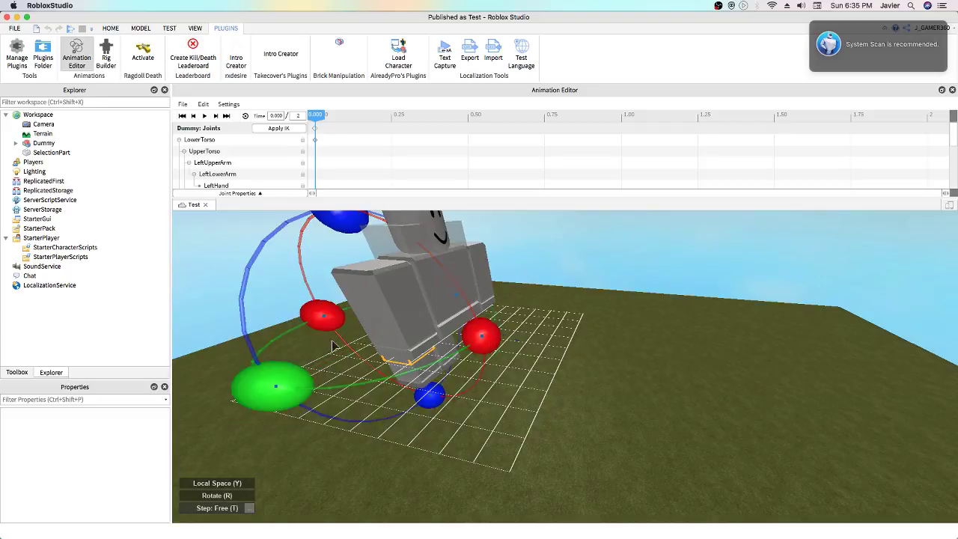
key("r")
left_click_drag(477, 340, 532, 344)
key("r")
key("r")
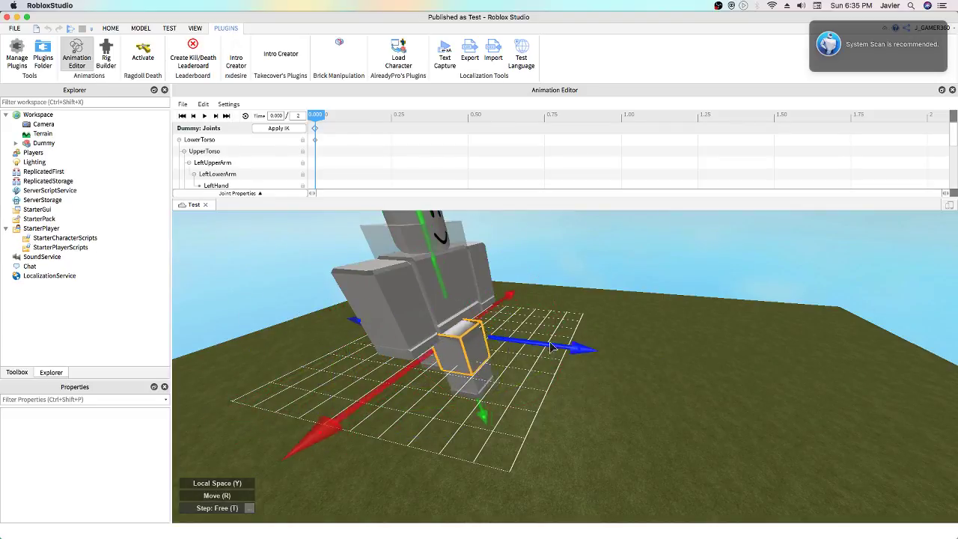
Focus on the posed leg and look down on the crouching Dummy.
key("f")
scroll("up", 3)
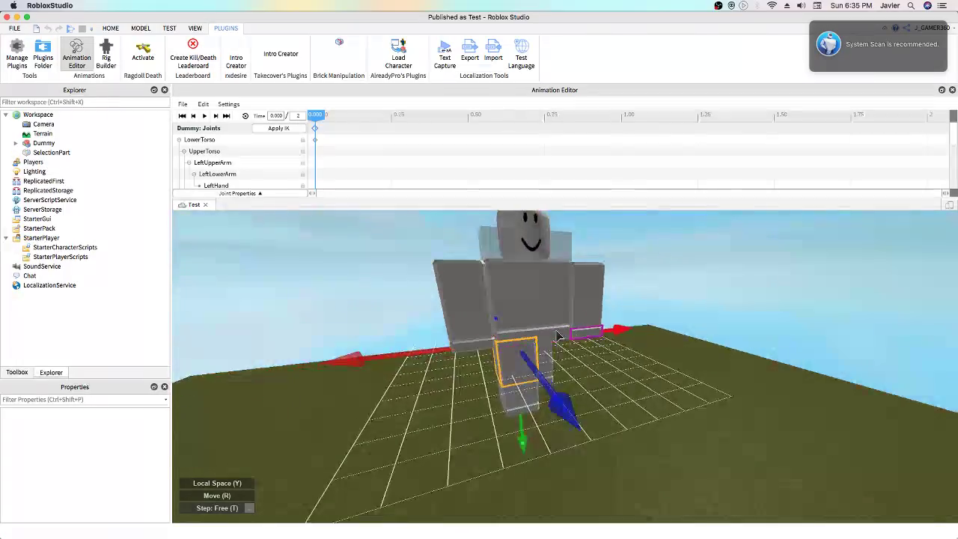
scroll("up", 3)
scroll("up", 3)
scroll("down", 3)
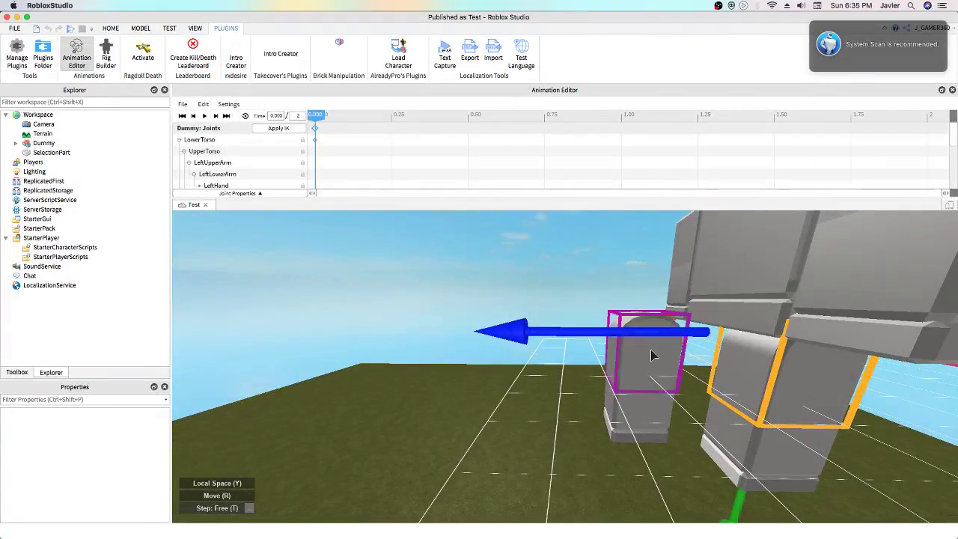
scroll("down", 3)
left_click_drag(653, 357, 653, 382)
scroll("up", 3)
scroll("down", 3)
scroll("up", 3)
scroll("down", 3)
scroll("up", 3)
Switch to Rotate mode and bring the view to a low side angle of the Dummy.
key("r")
scroll("down", 3)
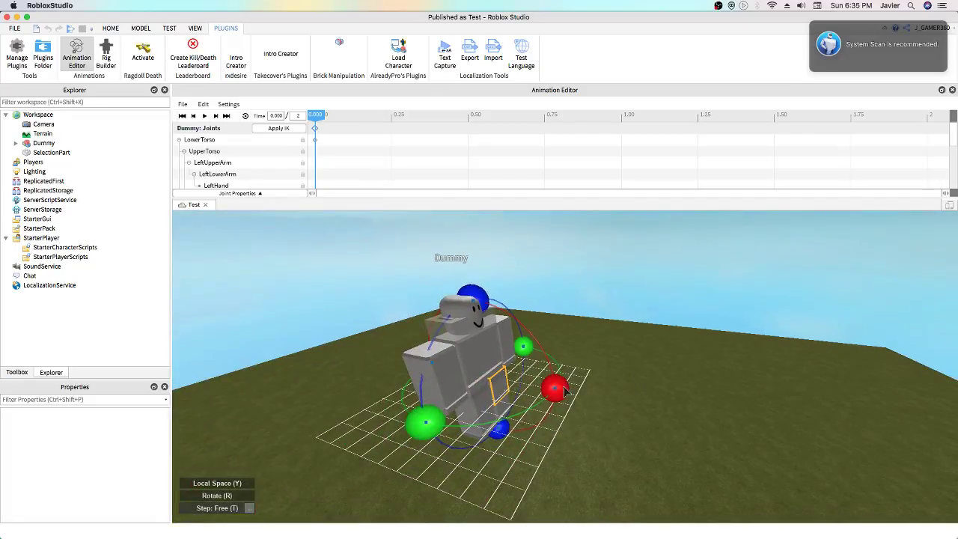
left_click_drag(545, 392, 705, 394)
scroll("up", 3)
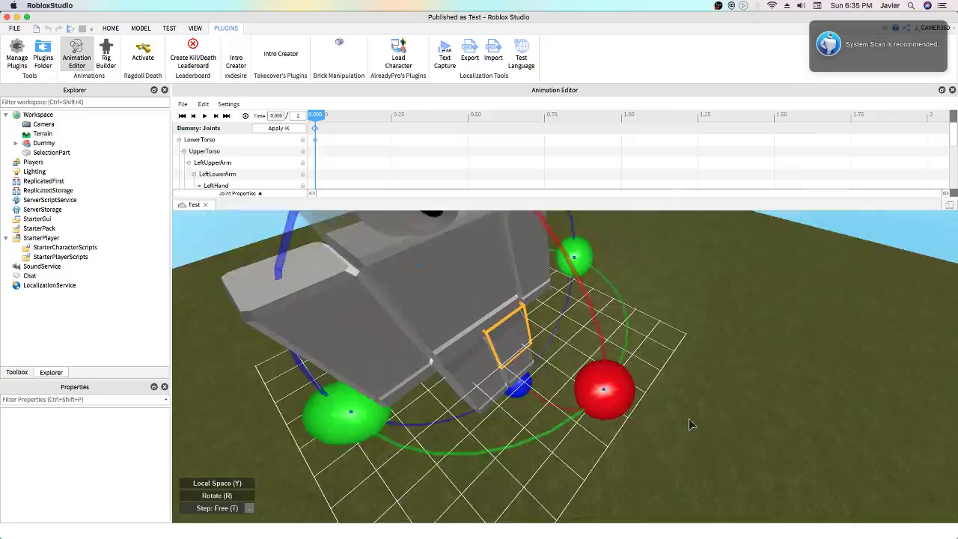
scroll("up", 3)
scroll("down", 3)
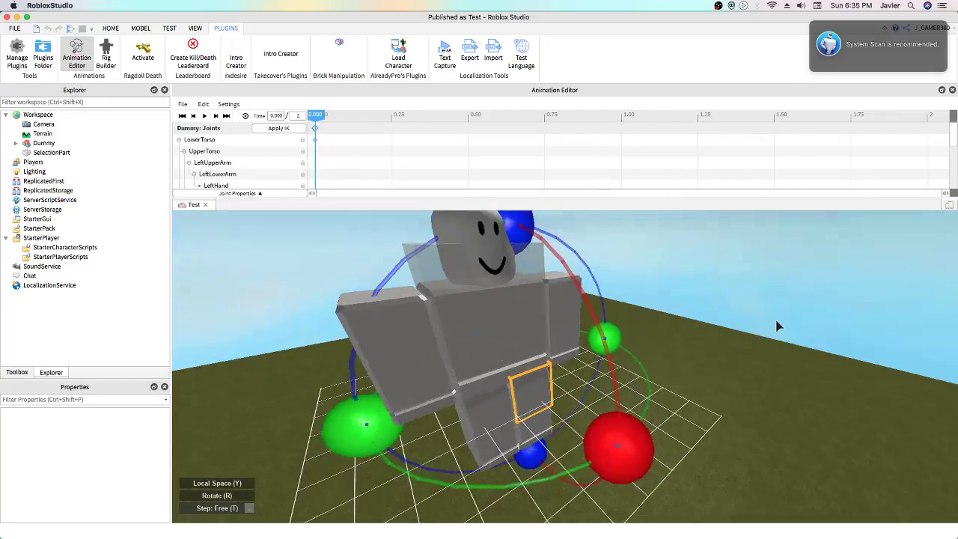
left_click_drag(776, 327, 764, 347)
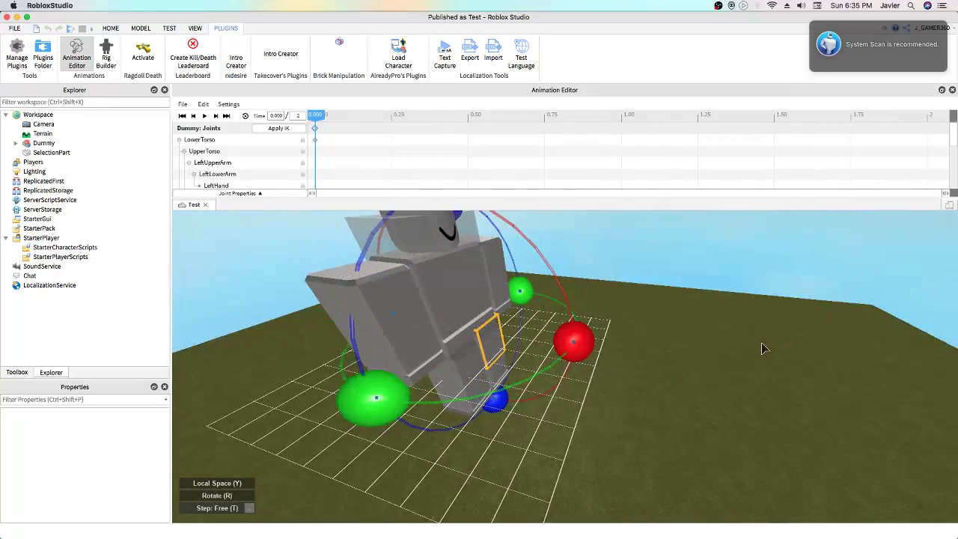
left_click_drag(511, 468, 565, 416)
Rotate the Dummy's left arm and a lower leg part into the crouch.
left_click_drag(576, 329, 498, 350)
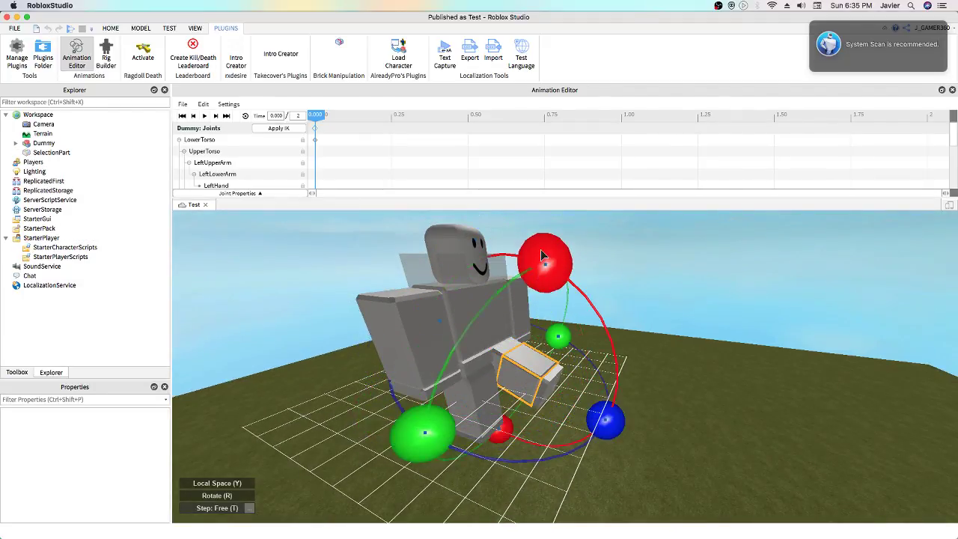
left_click_drag(498, 349, 612, 338)
left_click_drag(546, 389, 485, 290)
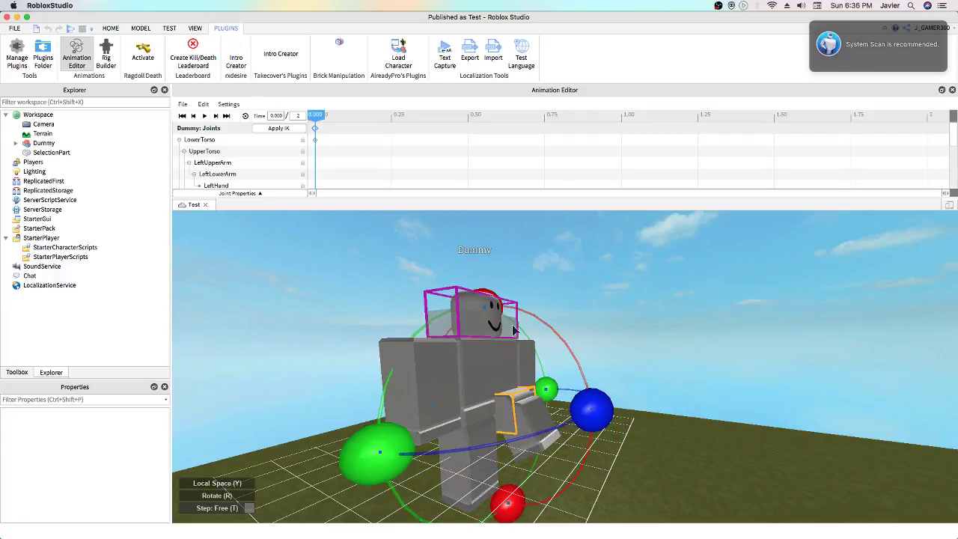
left_click_drag(485, 289, 500, 388)
Select the LowerTorso and then the hand, with the gizmo set to Rotate.
left_click(492, 382)
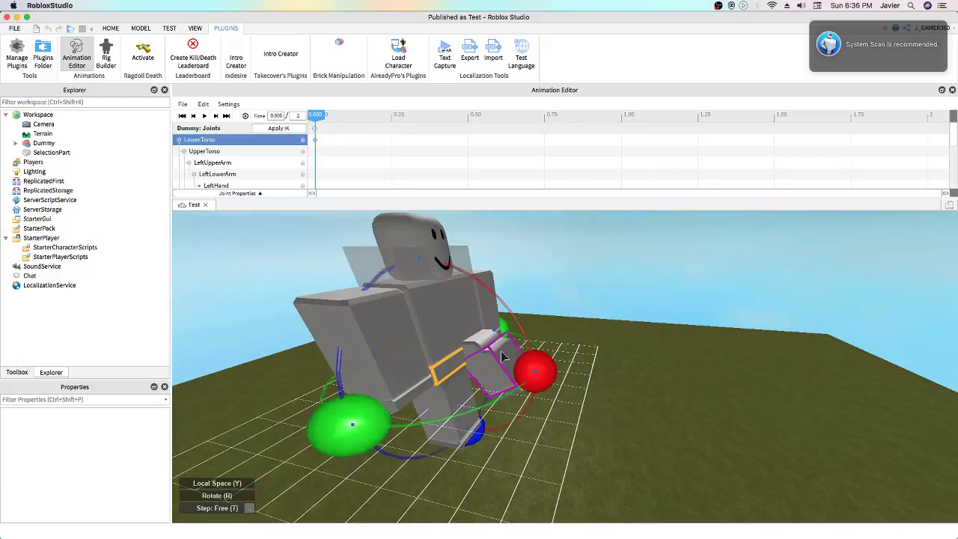
scroll("down", 3)
key("r")
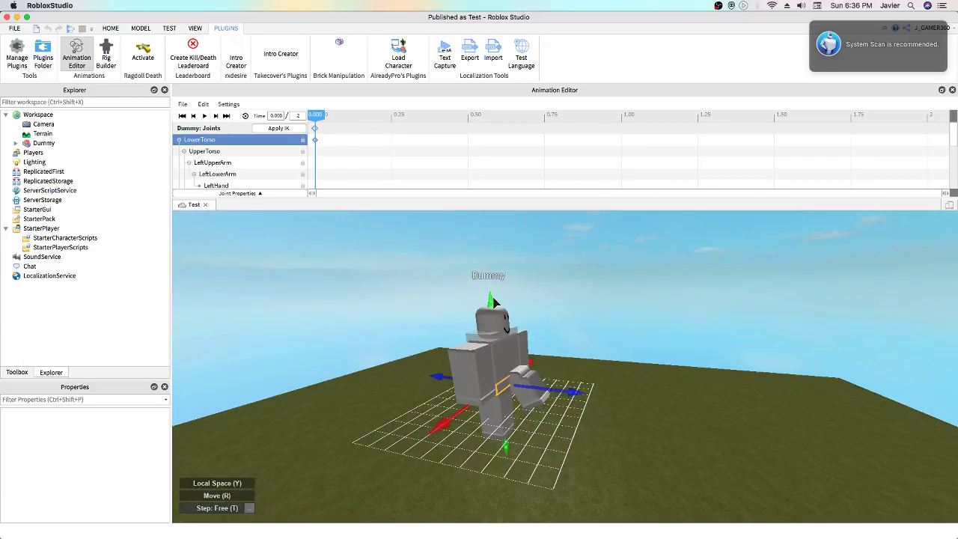
scroll("up", 3)
scroll("up", 3)
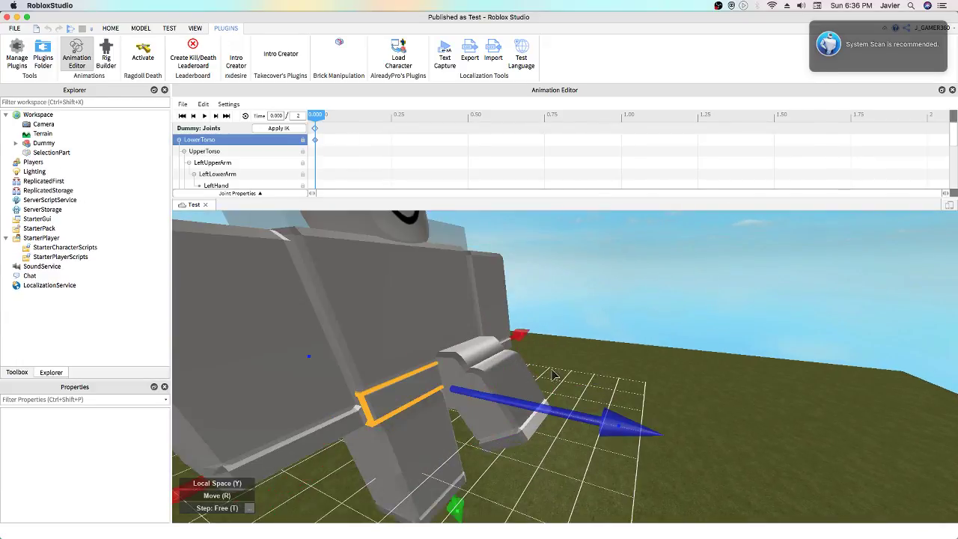
left_click_drag(511, 379, 494, 374)
left_click(490, 393)
key("r")
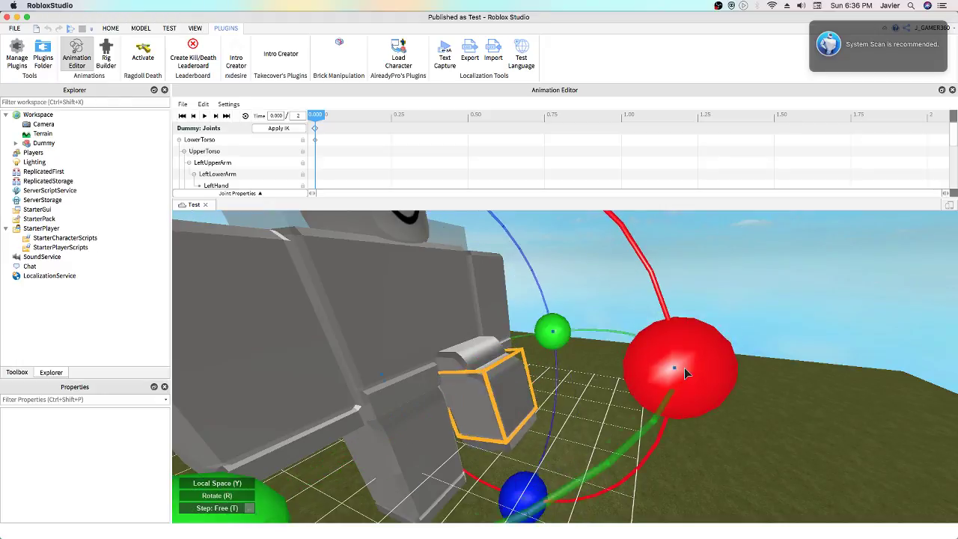
scroll("down", 3)
scroll("down", 3)
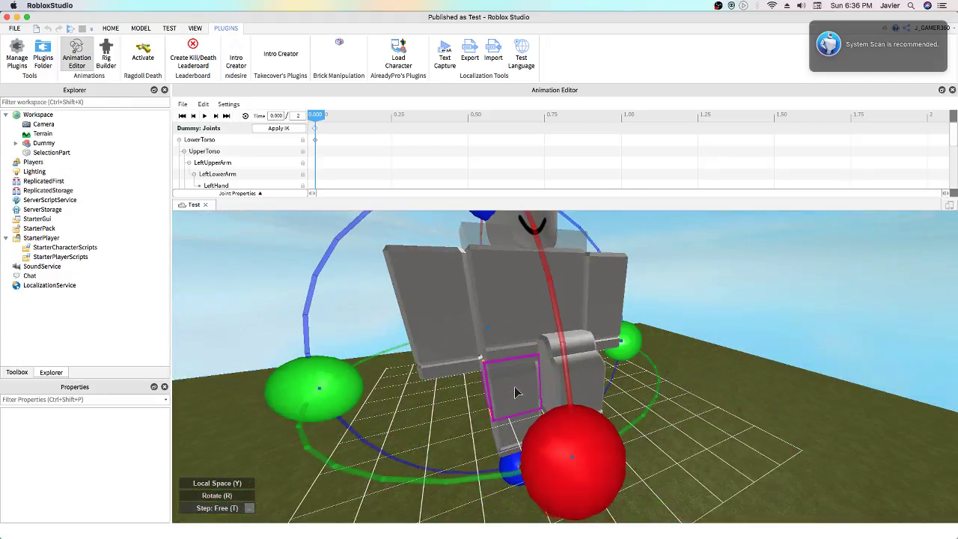
scroll("down", 3)
Orbit to a higher angle and select the LeftUpperArm.
left_click_drag(559, 397, 549, 338)
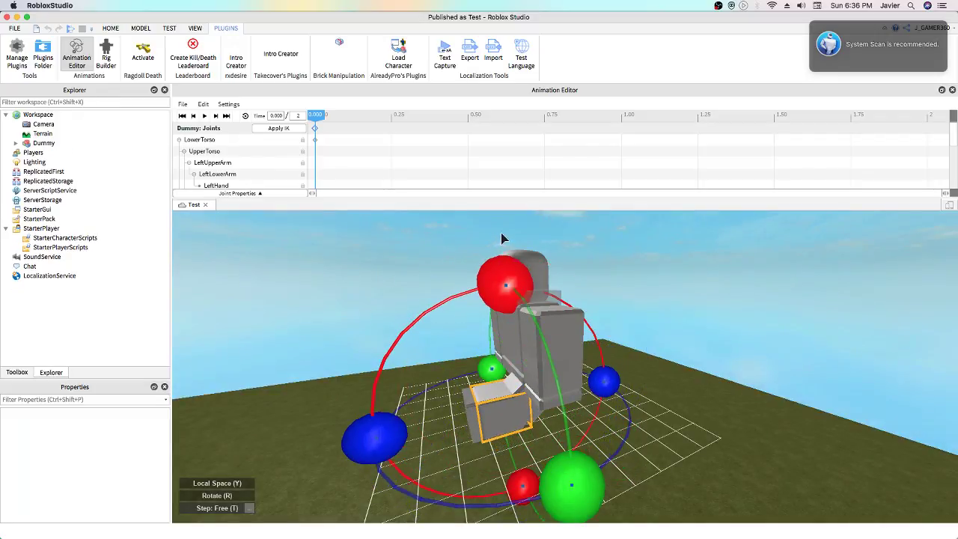
scroll("up", 3)
scroll("up", 3)
scroll("up", 3)
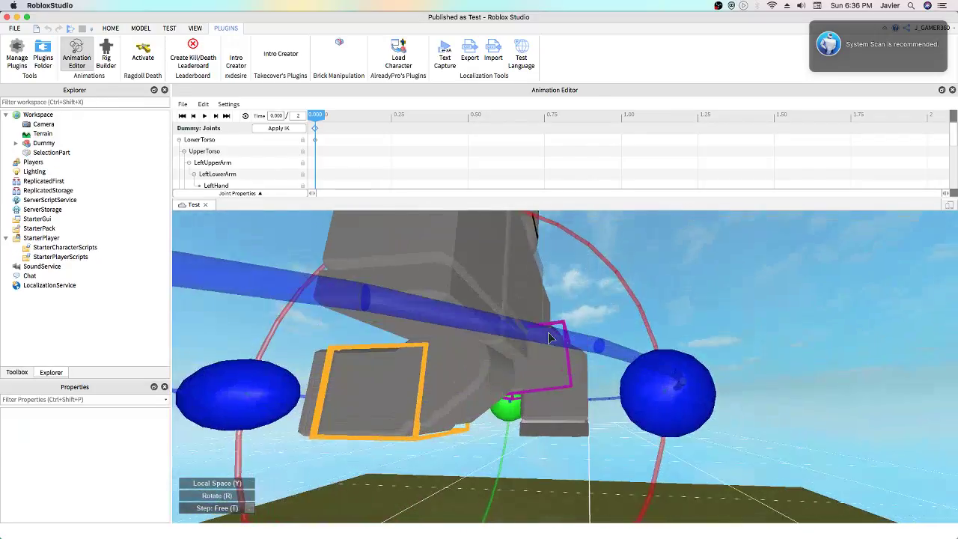
scroll("up", 3)
scroll("up", 3)
scroll("up", 3)
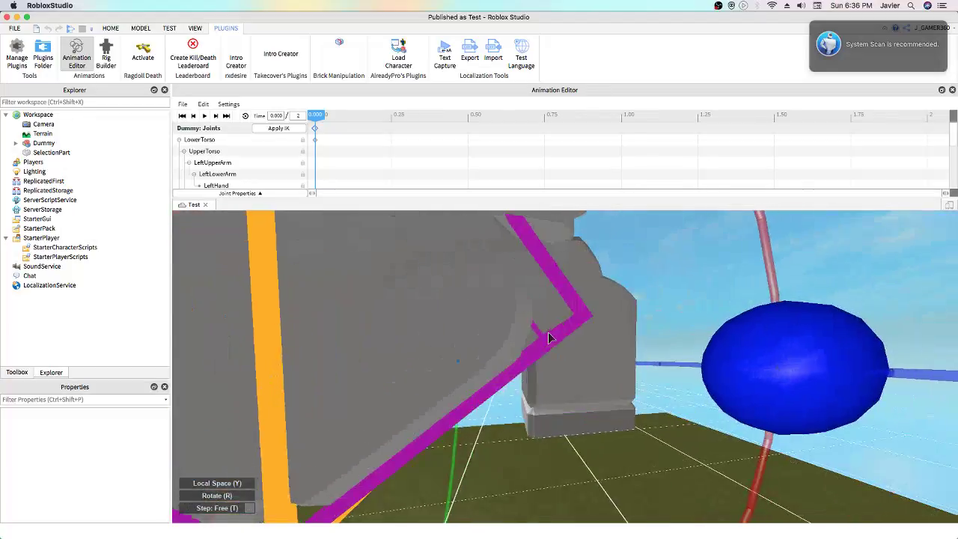
left_click_drag(549, 339, 591, 346)
scroll("down", 3)
scroll("up", 3)
scroll("down", 3)
scroll("up", 3)
left_click(577, 342)
scroll("down", 3)
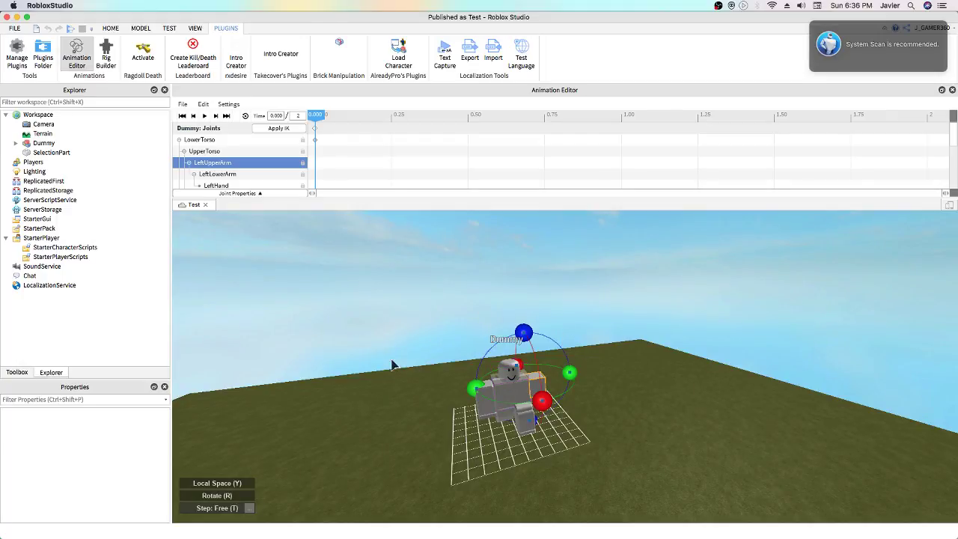
Rotate the UpperTorso and head, undoing the second torso tilt.
left_click(490, 408)
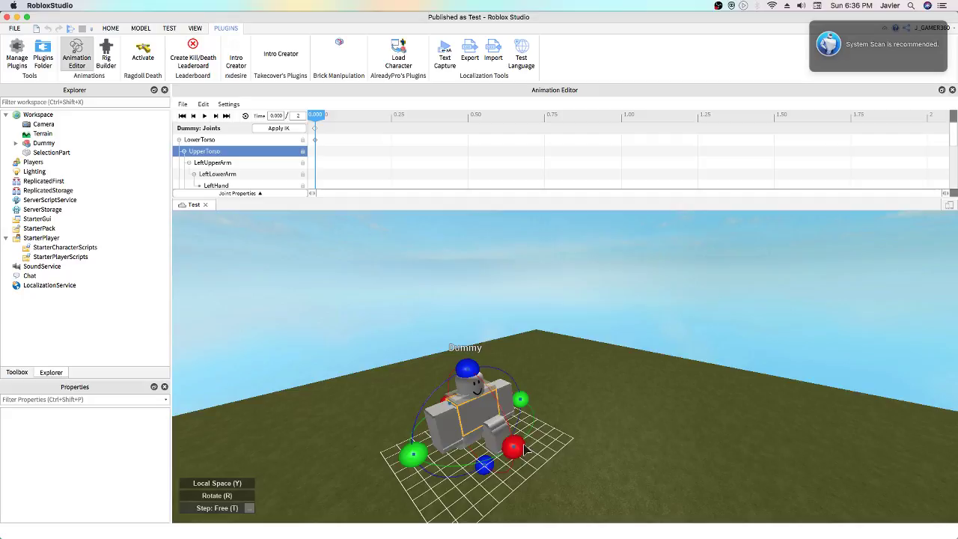
left_click_drag(525, 447, 520, 468)
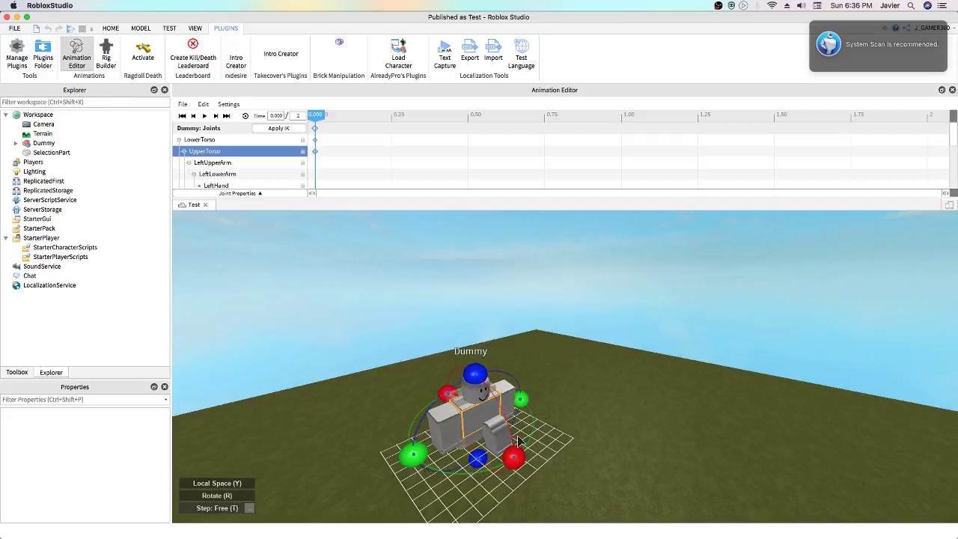
left_click(473, 397)
left_click_drag(519, 429, 512, 420)
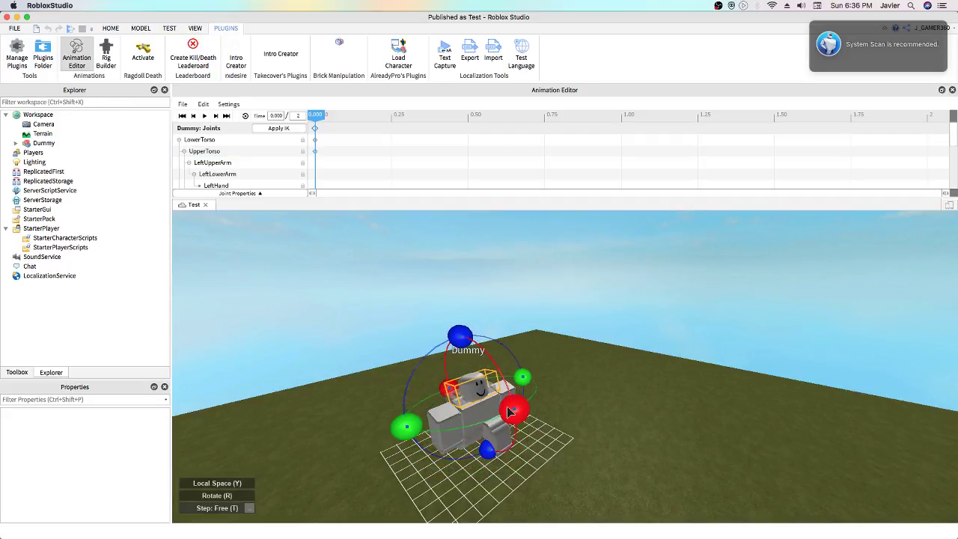
left_click(482, 384)
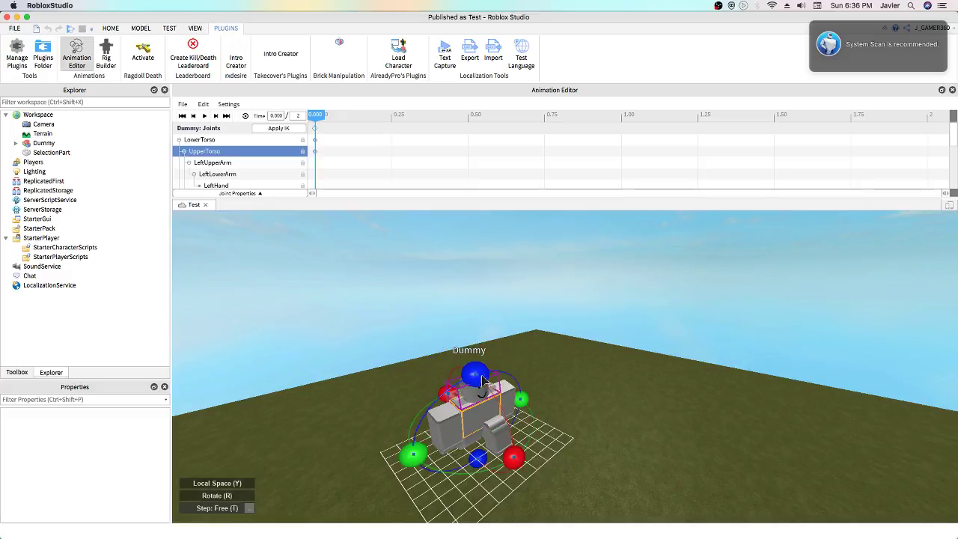
left_click_drag(524, 464, 500, 427)
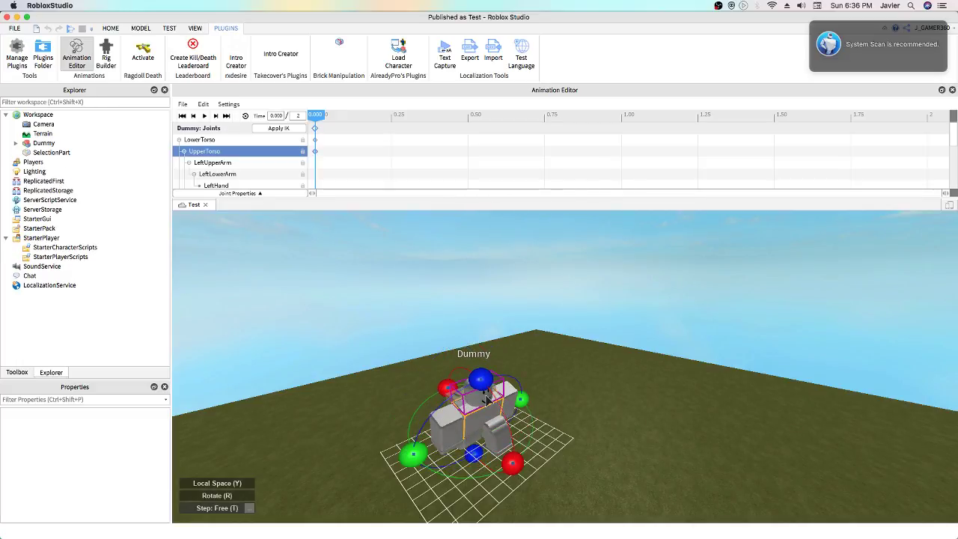
key("super+z")
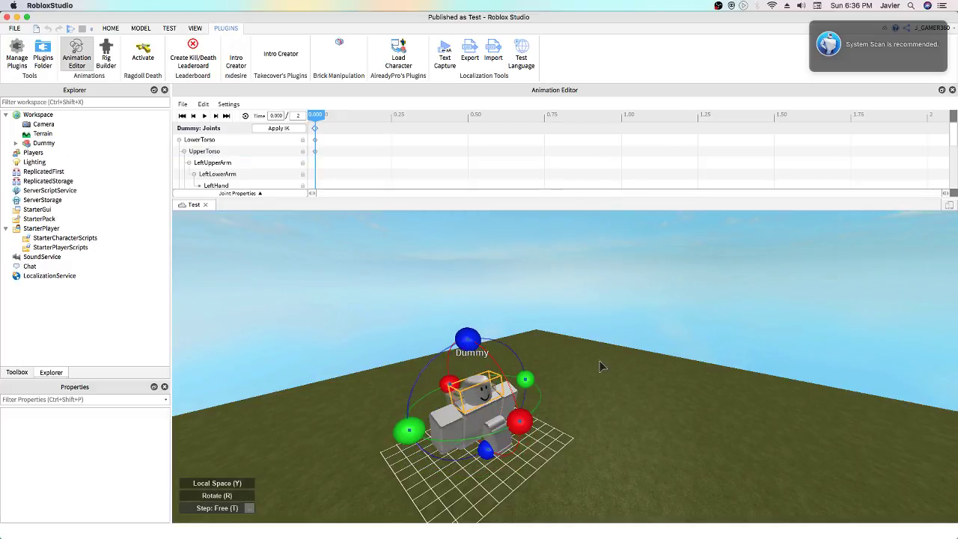
Move in closer and select the LeftLowerArm for posing.
left_click_drag(601, 366, 557, 374)
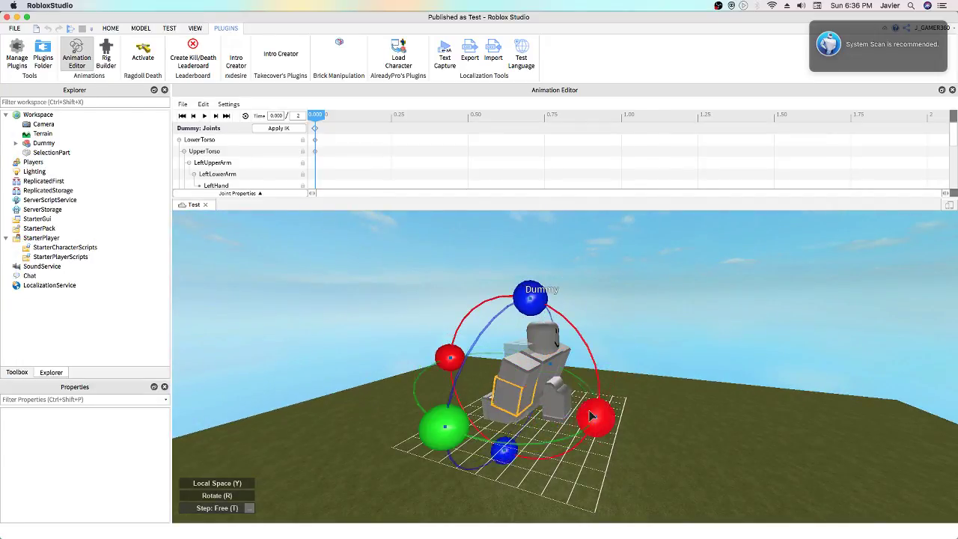
left_click_drag(528, 387, 545, 374)
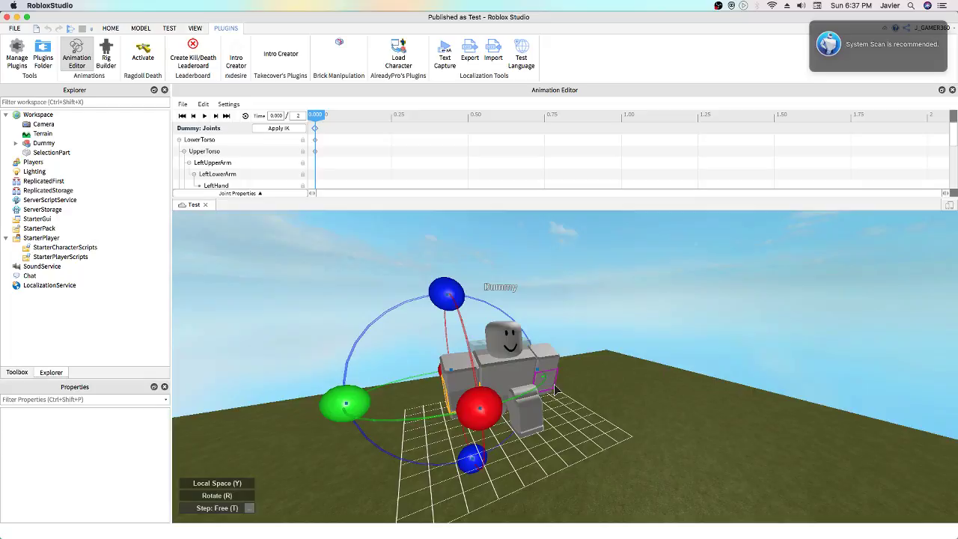
left_click(555, 388)
left_click_drag(583, 412, 588, 412)
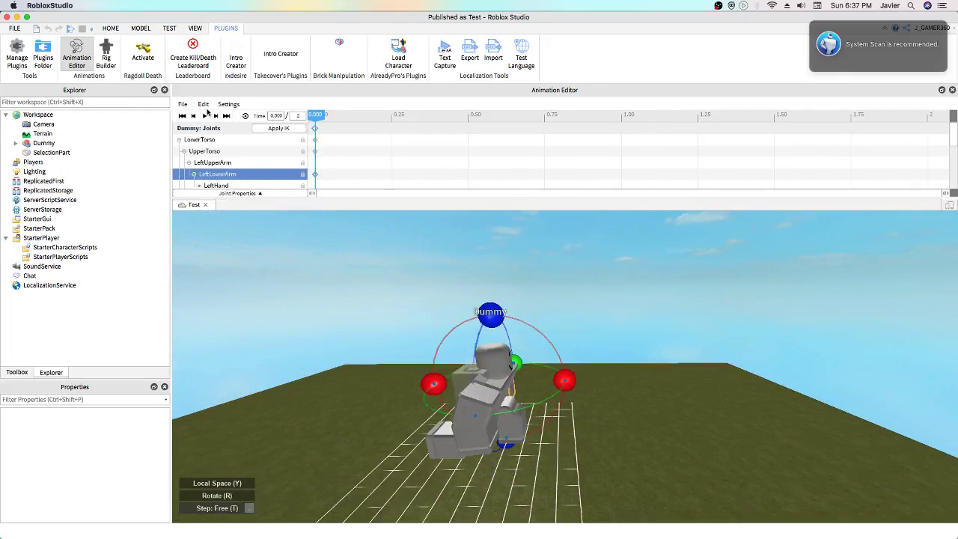
Set the animation priority to Movement and turn looping on.
left_click(209, 107)
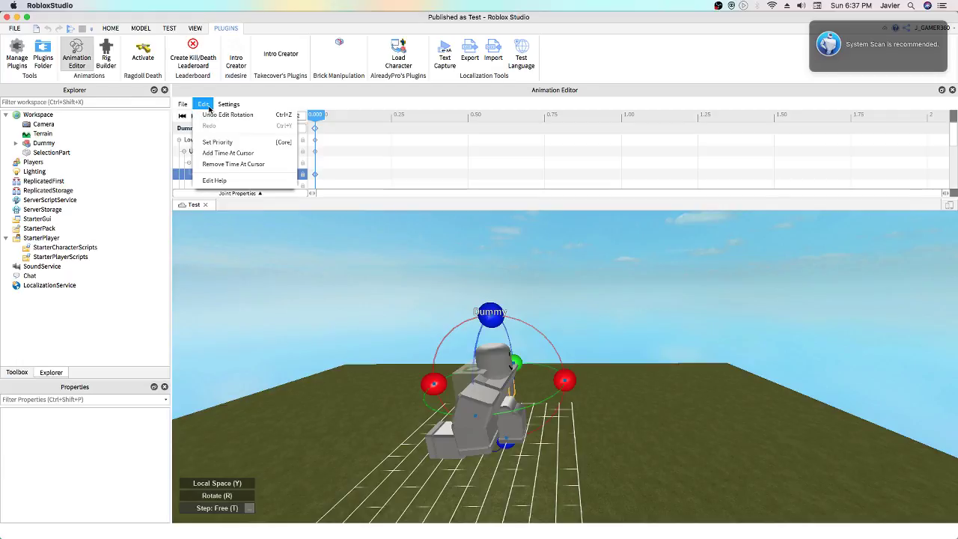
left_click(230, 144)
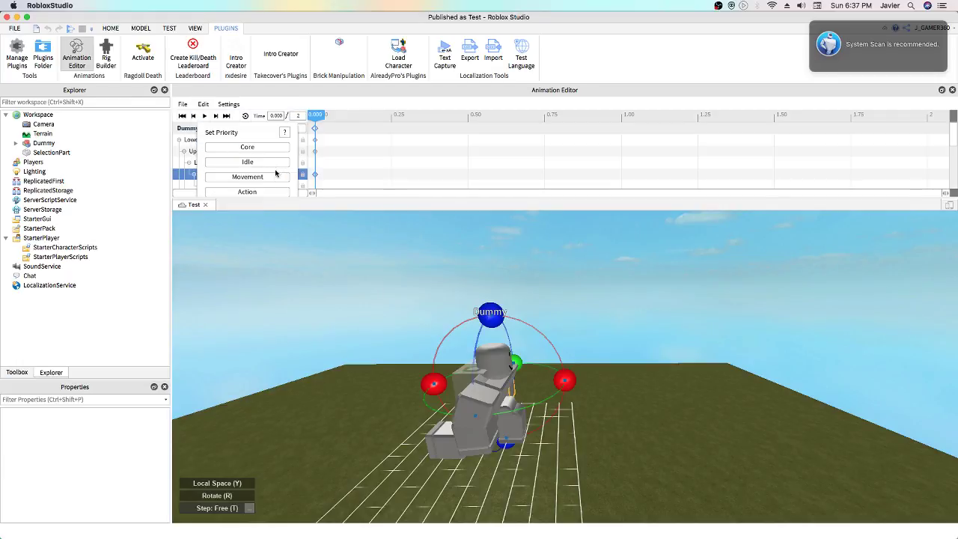
left_click(271, 179)
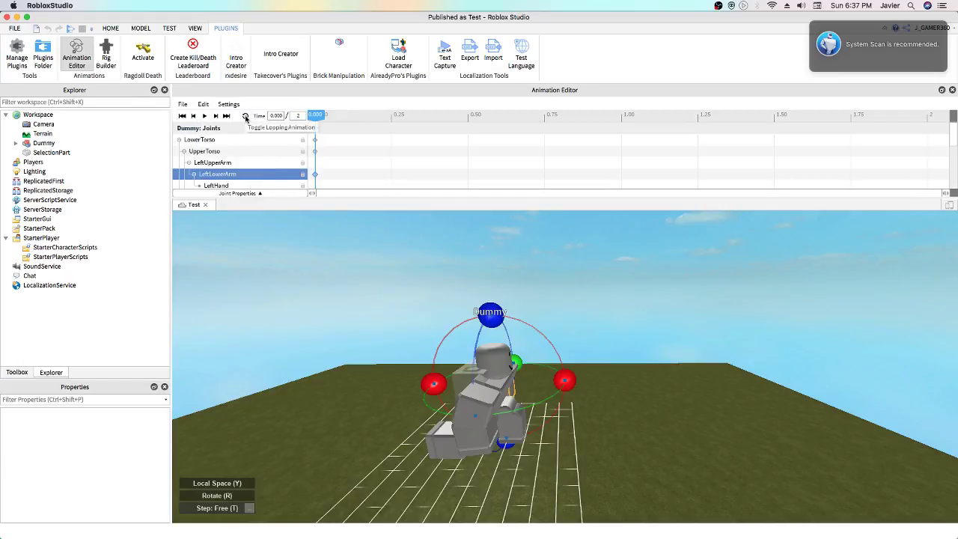
left_click(245, 116)
Recheck the Edit menu, then play and pause a preview of the crouch.
left_click(202, 104)
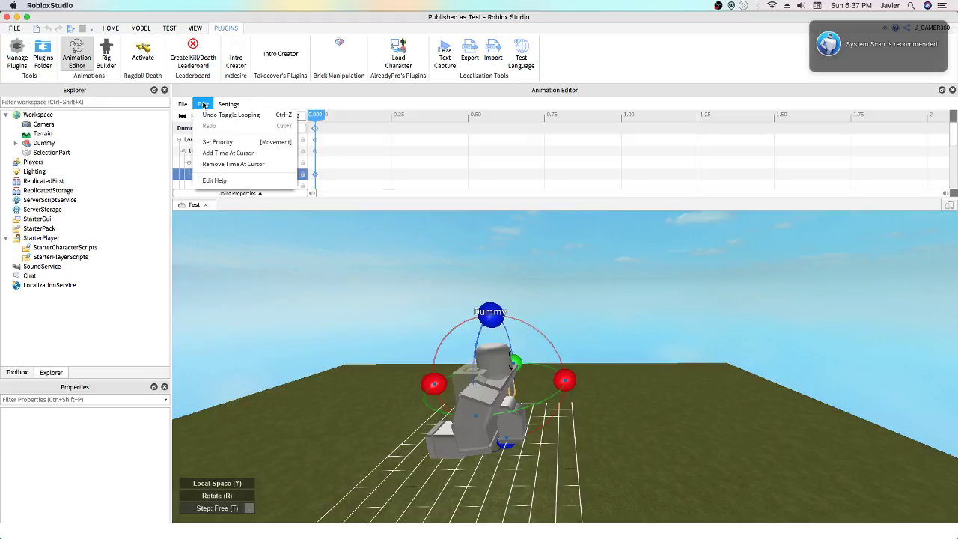
left_click(203, 105)
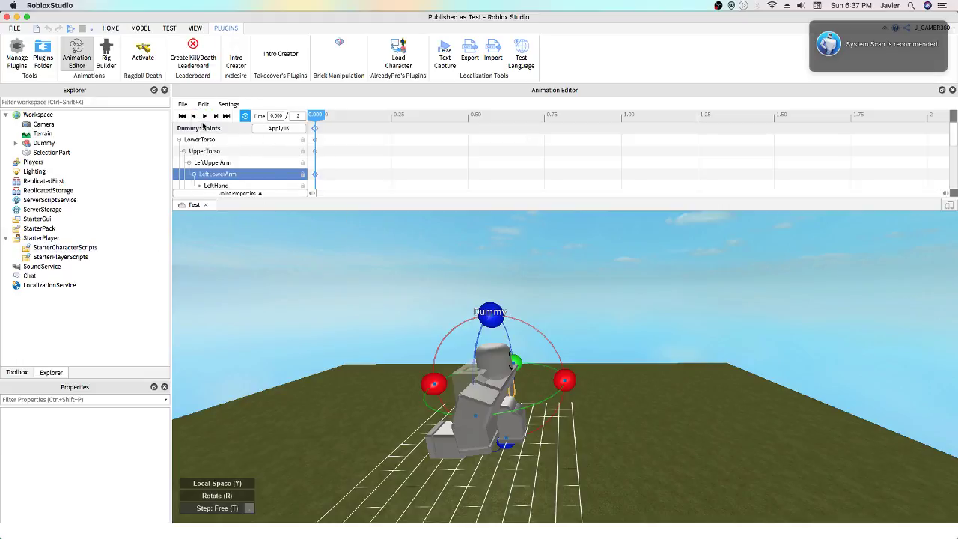
left_click(205, 116)
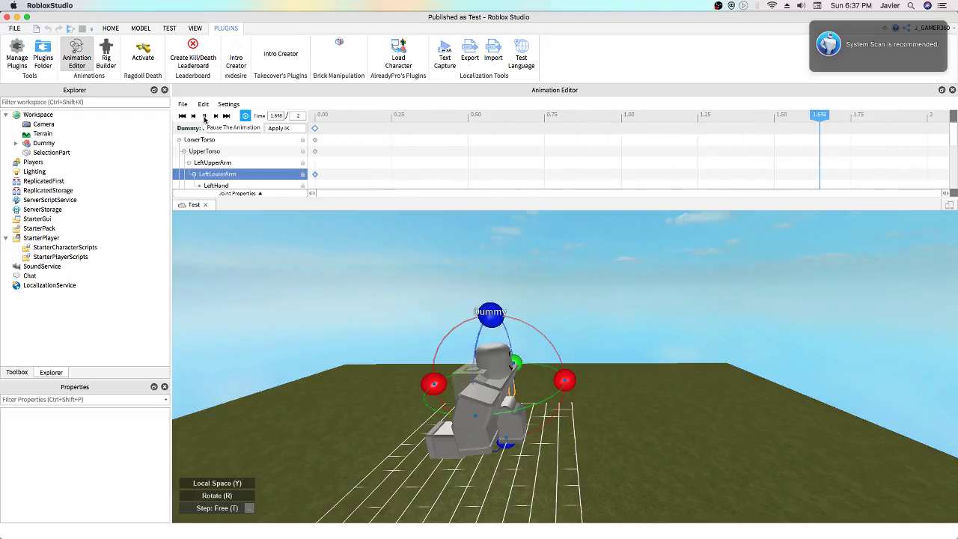
left_click(205, 116)
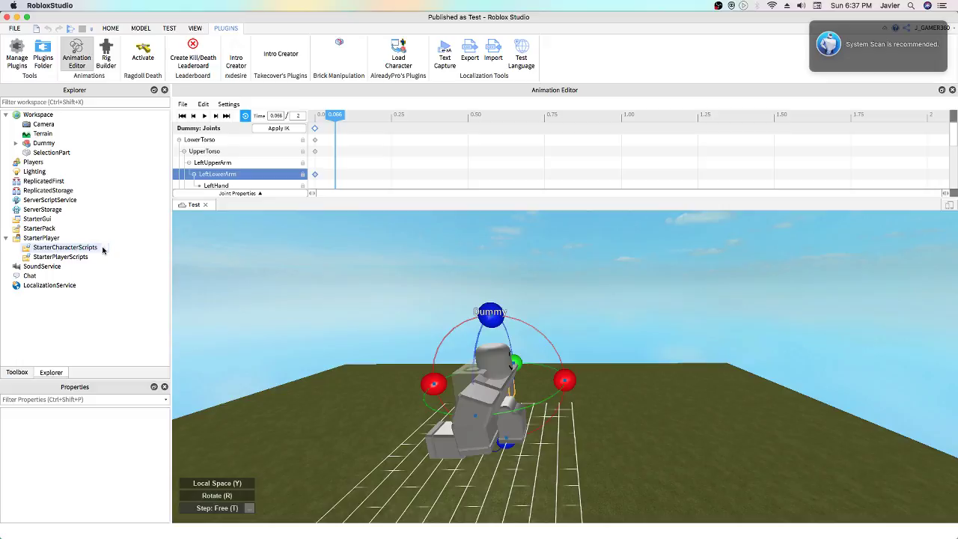
Add a LocalScript to StarterCharacterScripts and replace its print line with the crouch script.
left_click(104, 248)
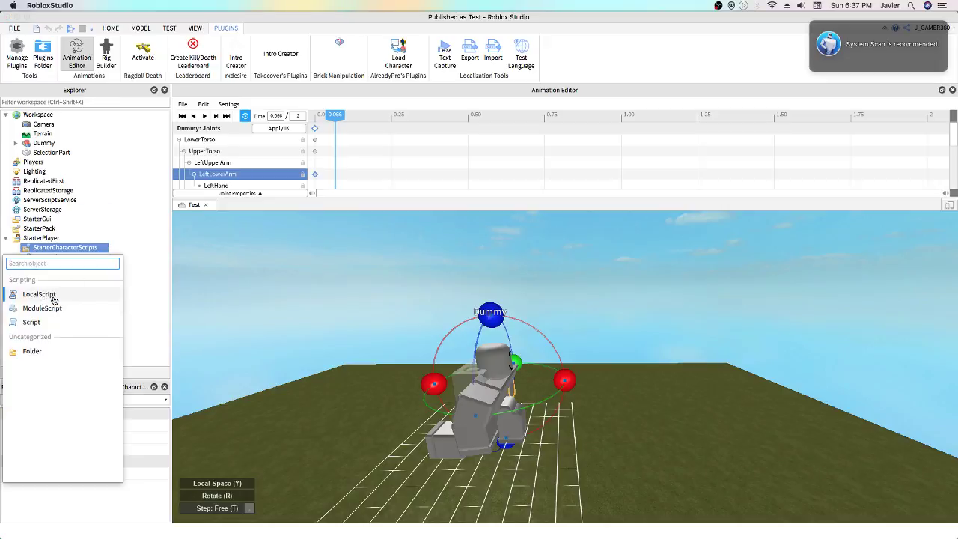
left_click(54, 297)
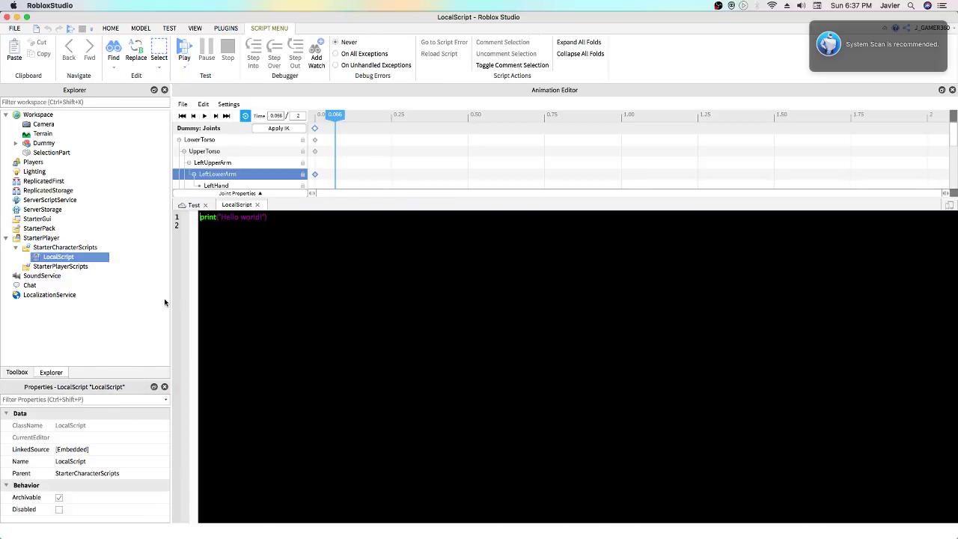
left_click_drag(287, 219, 198, 218)
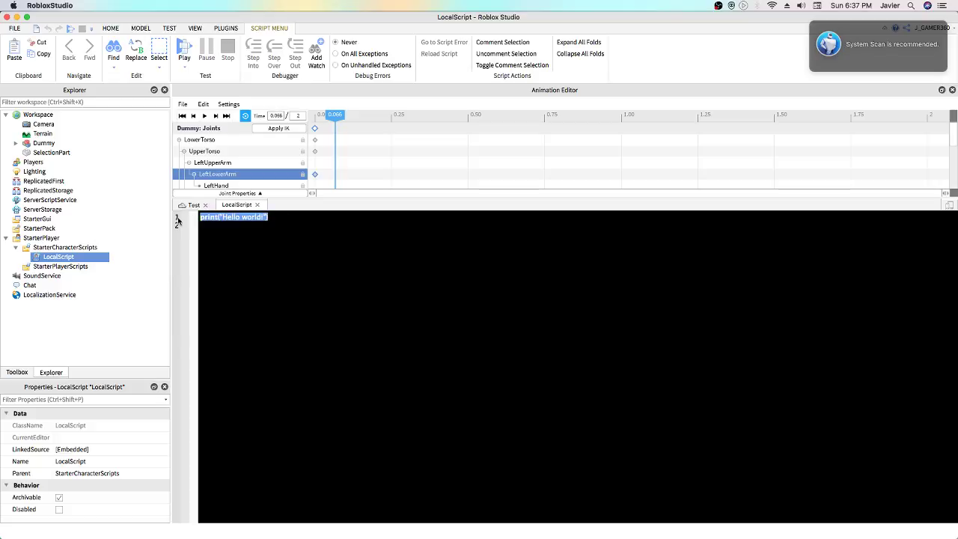
key("BackSpace")
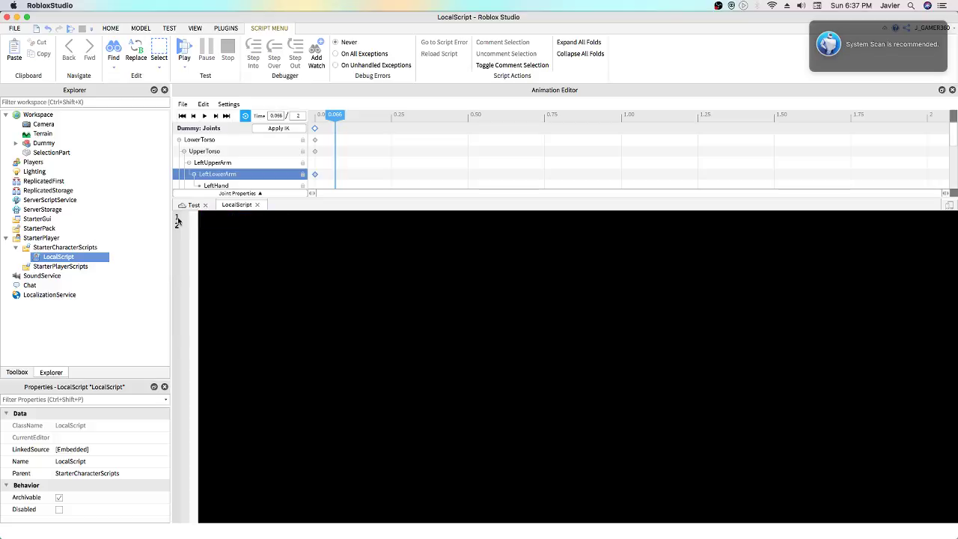
key("ctrl+v")
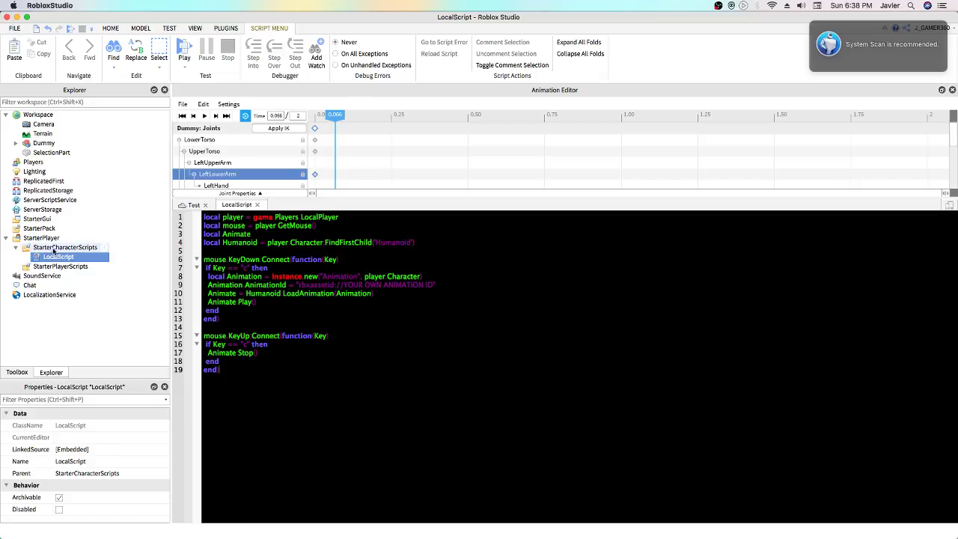
left_click(29, 238)
Return to the 3D scene and export the Dummy's animation.
left_click(196, 206)
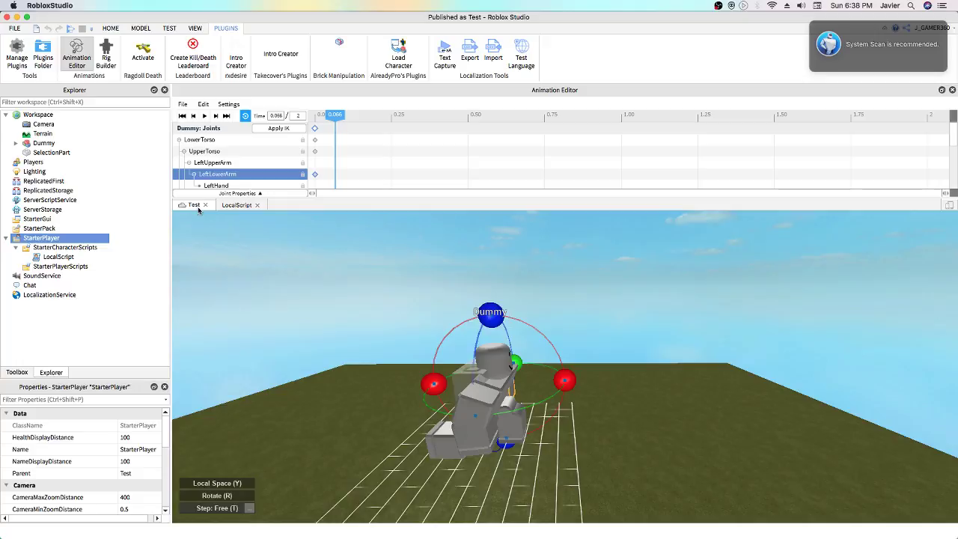
left_click_drag(438, 295, 384, 304)
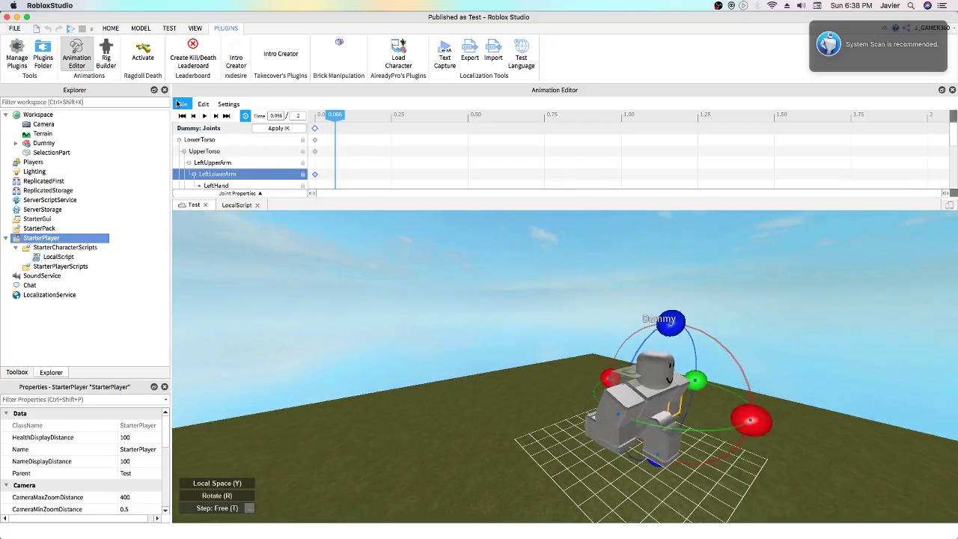
left_click(182, 104)
left_click(196, 165)
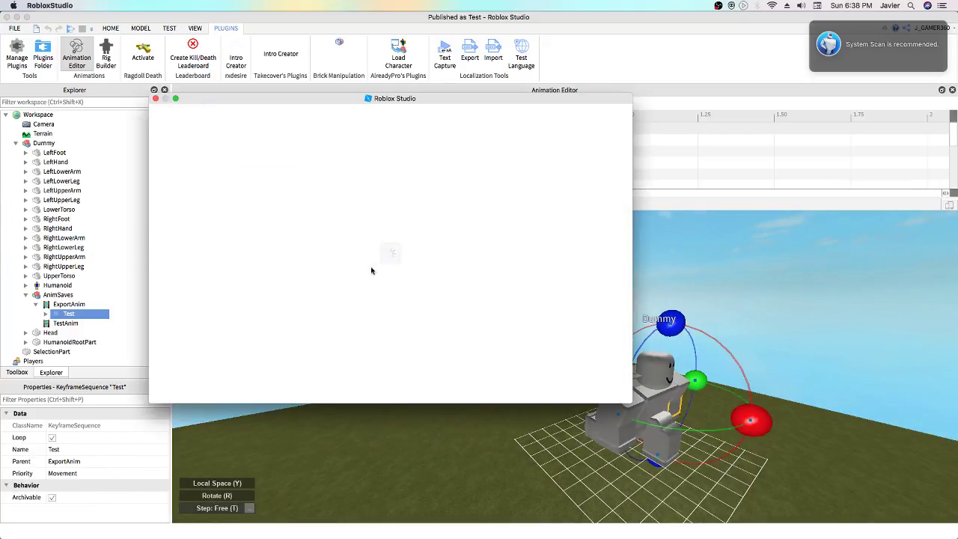
left_click_drag(383, 95, 390, 63)
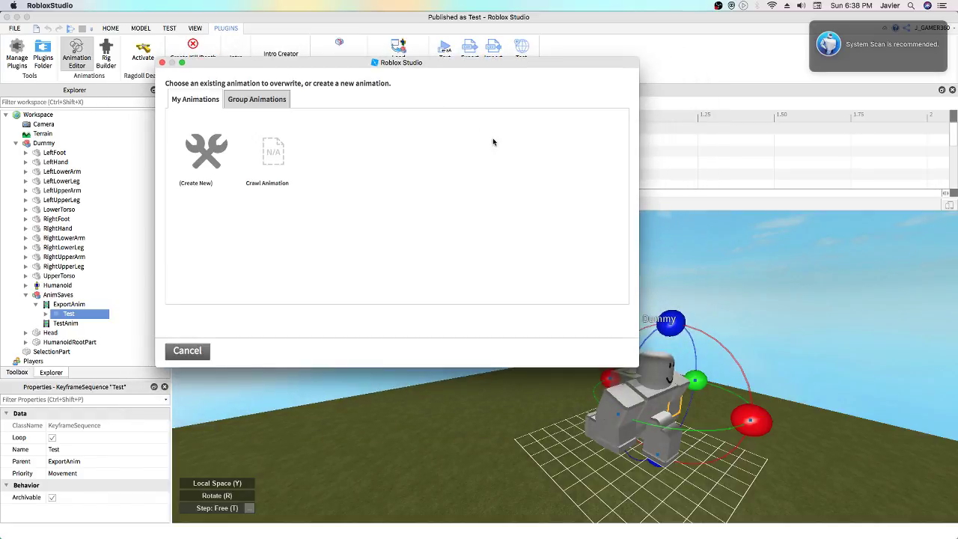
Upload it as a new animation named 'Crawl Animation V.2'.
left_click(199, 159)
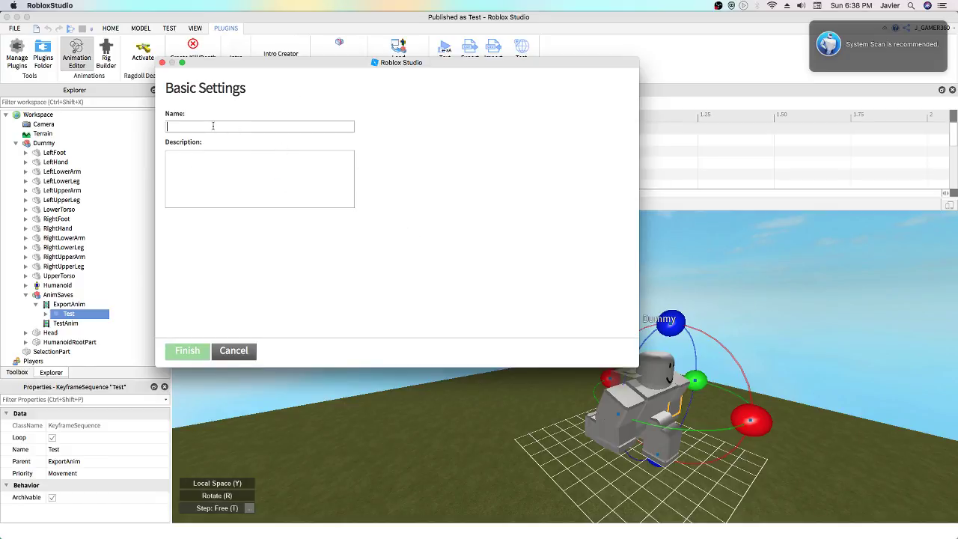
type("c")
type("awl Animation V.2")
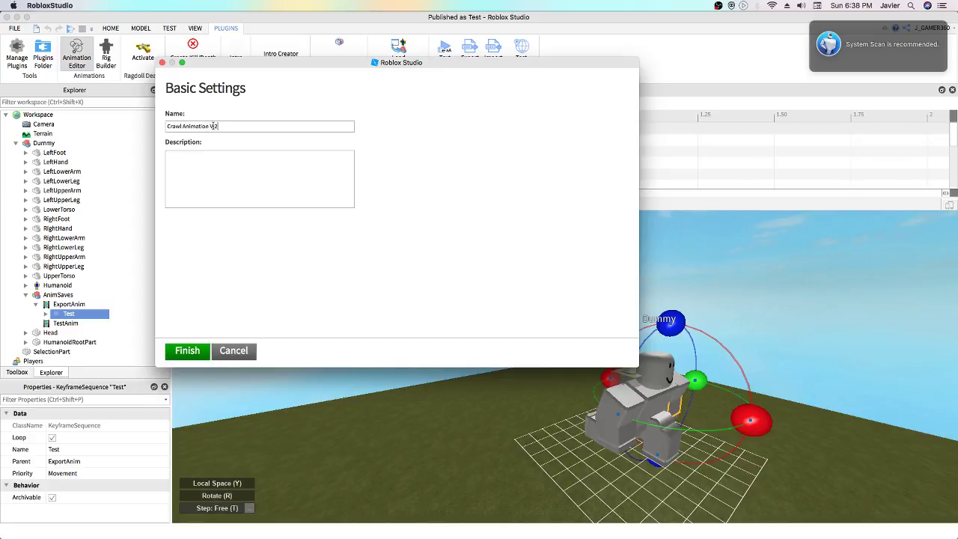
left_click(184, 352)
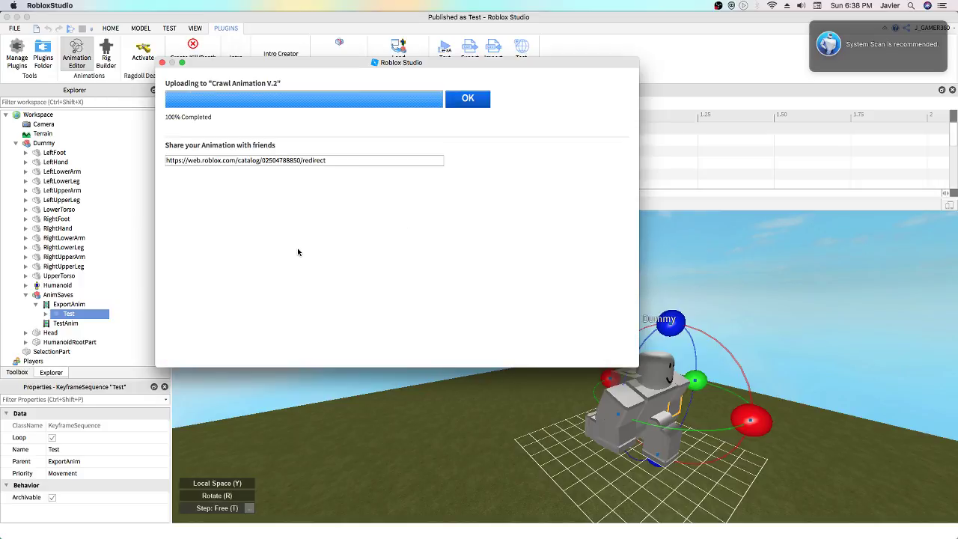
Copy the animation ID from the share link.
left_click(262, 161)
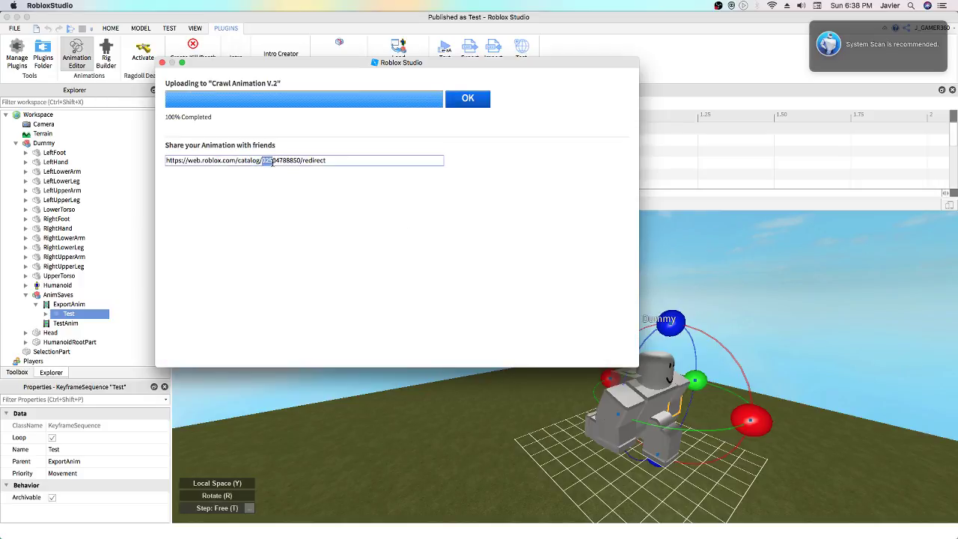
left_click_drag(273, 162, 302, 160)
right_click(300, 160)
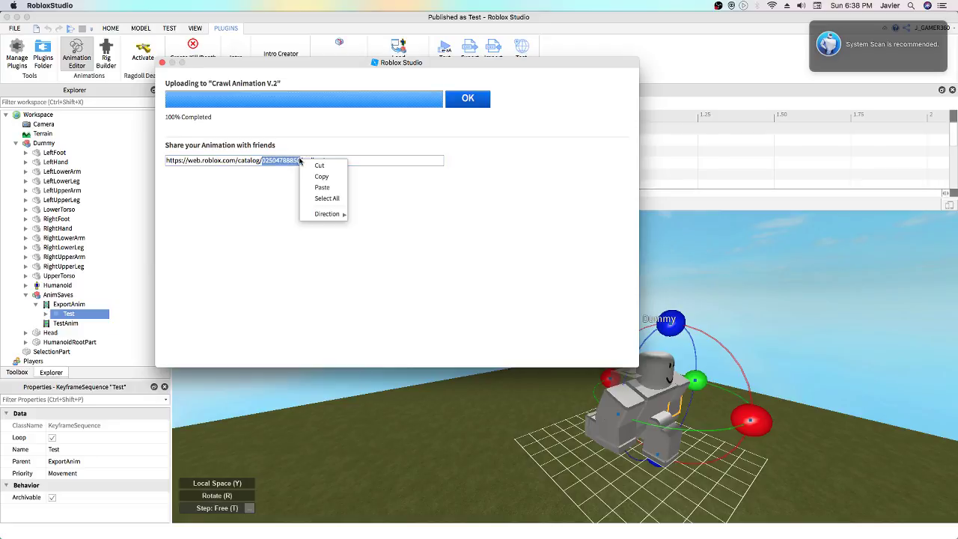
left_click(321, 178)
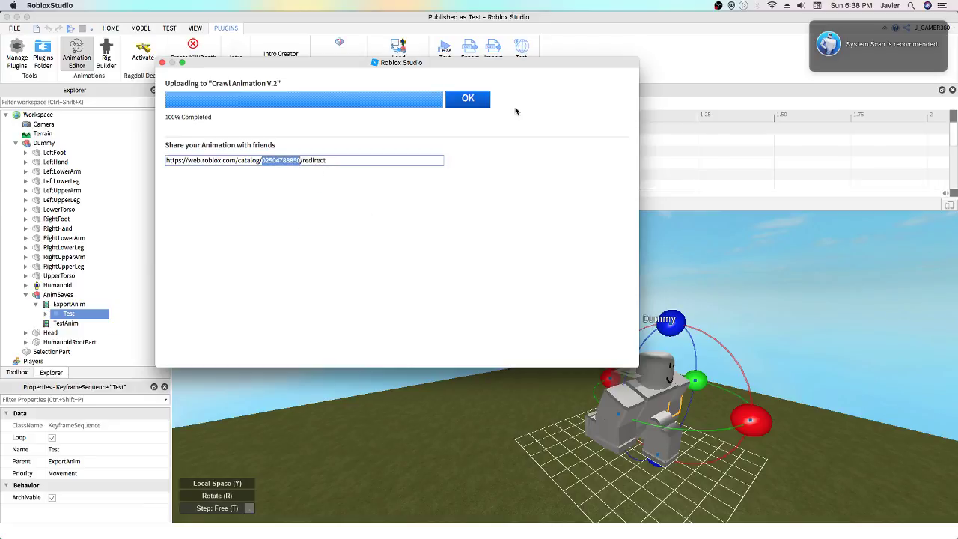
left_click(470, 99)
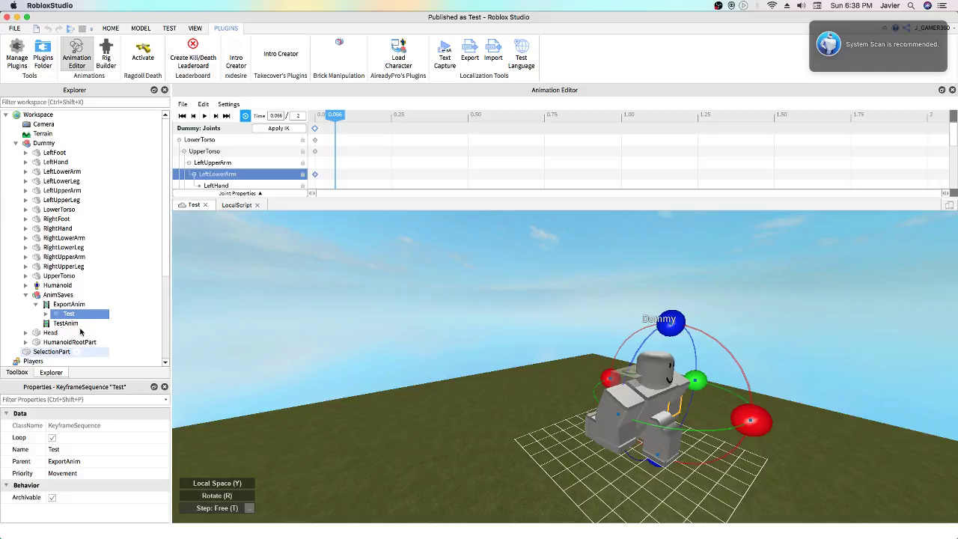
scroll("down", 3)
scroll("down", 3)
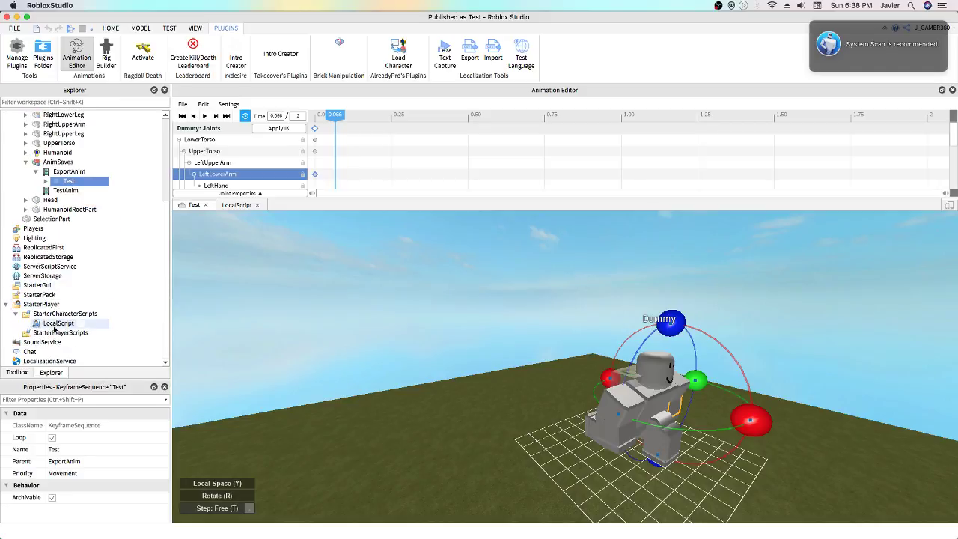
left_click(235, 205)
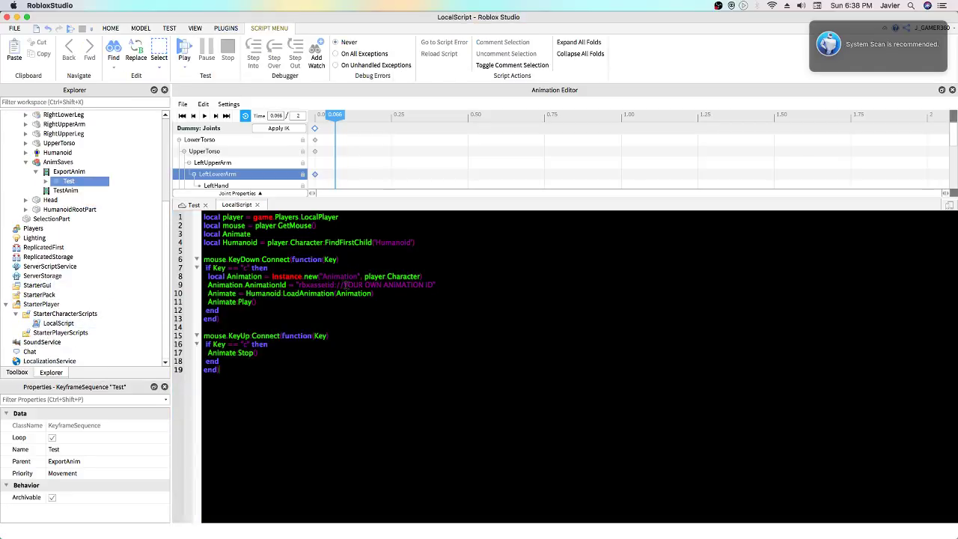
left_click_drag(345, 285, 433, 285)
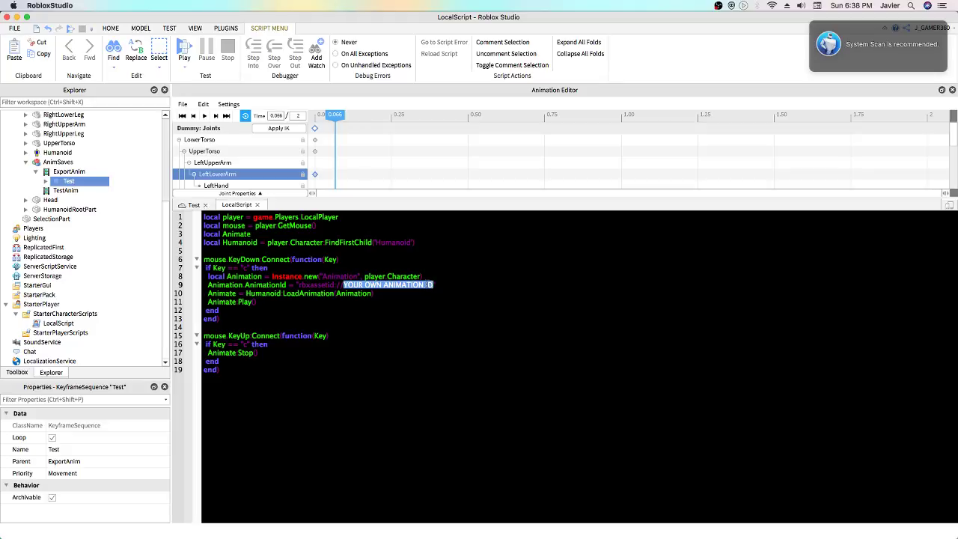
key("BackSpace")
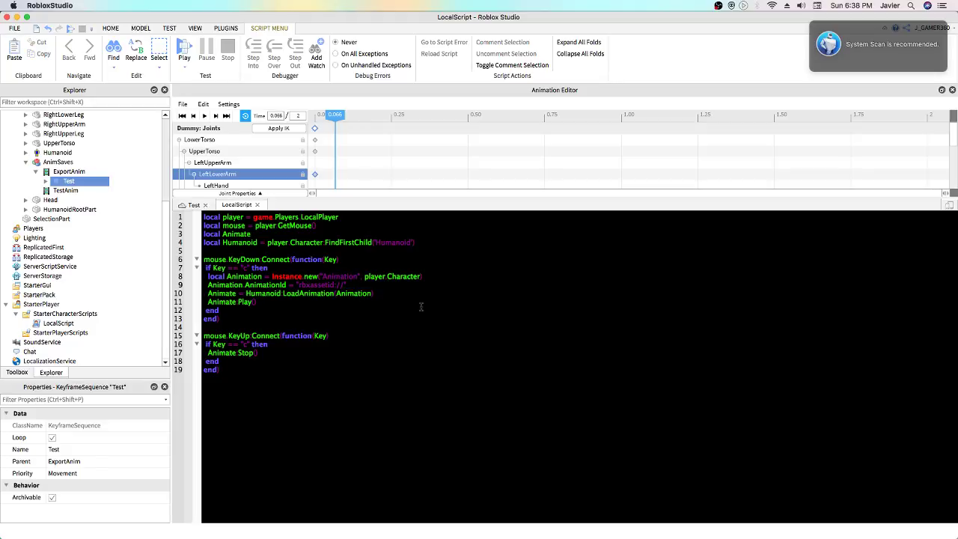
type("2504788850")
Return to the 3D scene and start a playtest from the Home tab.
left_click(199, 208)
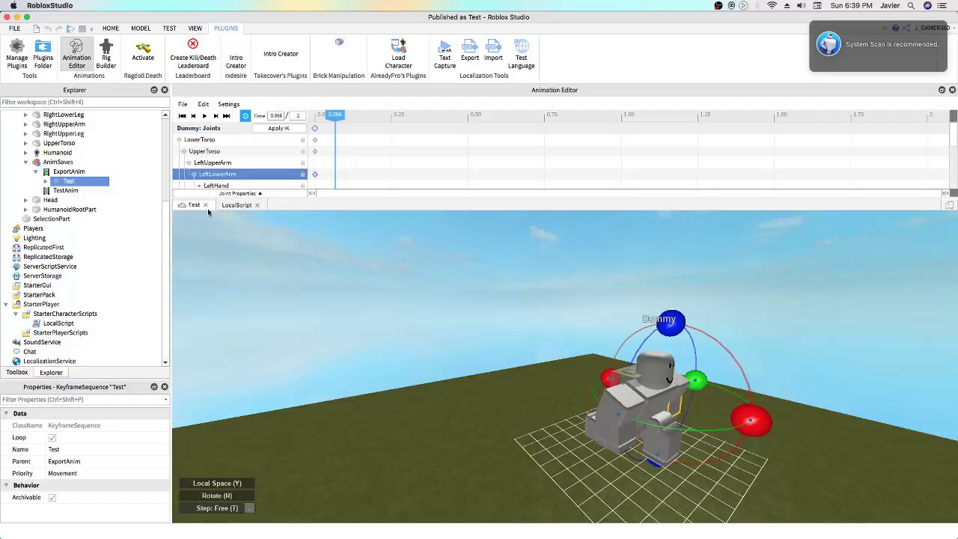
left_click(110, 28)
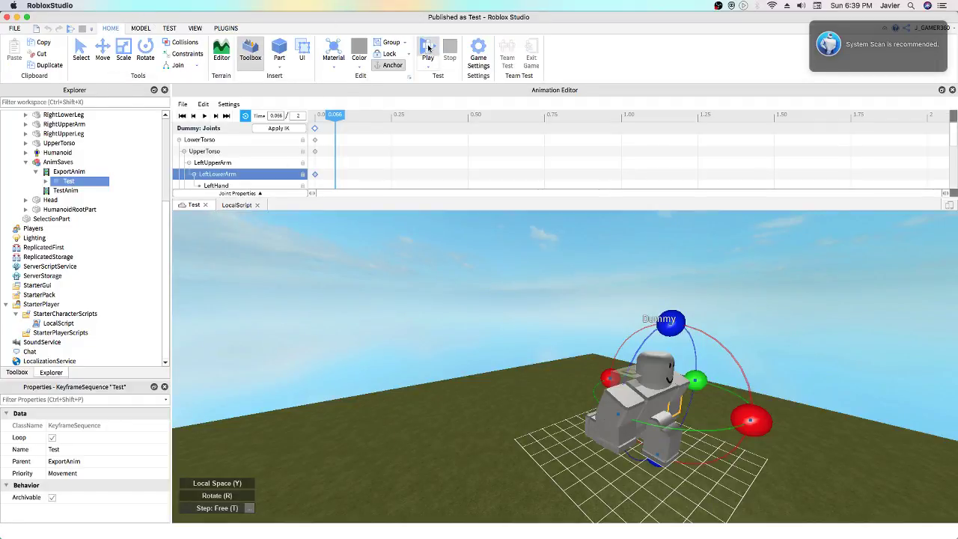
left_click(428, 48)
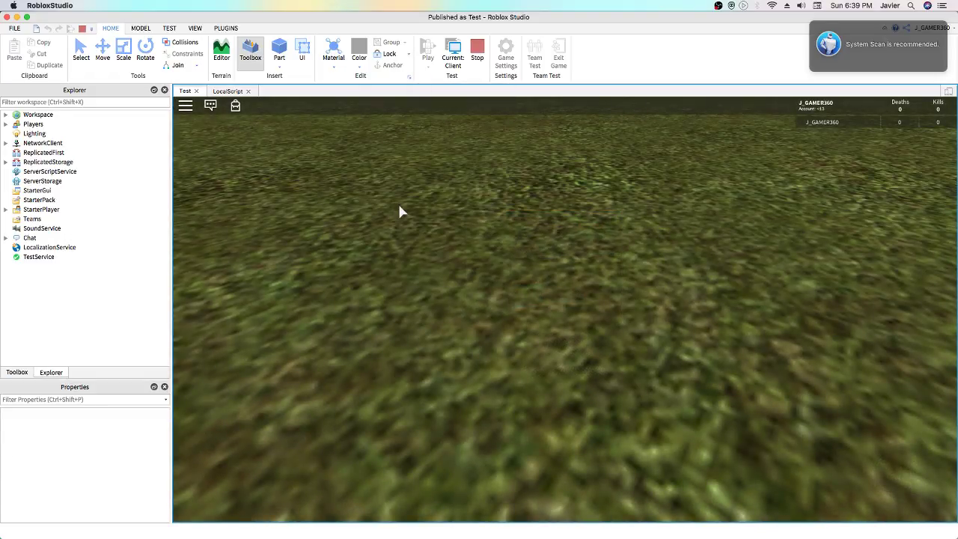
Run the playtest character back and forth with WASD to test normal movement.
key("s")
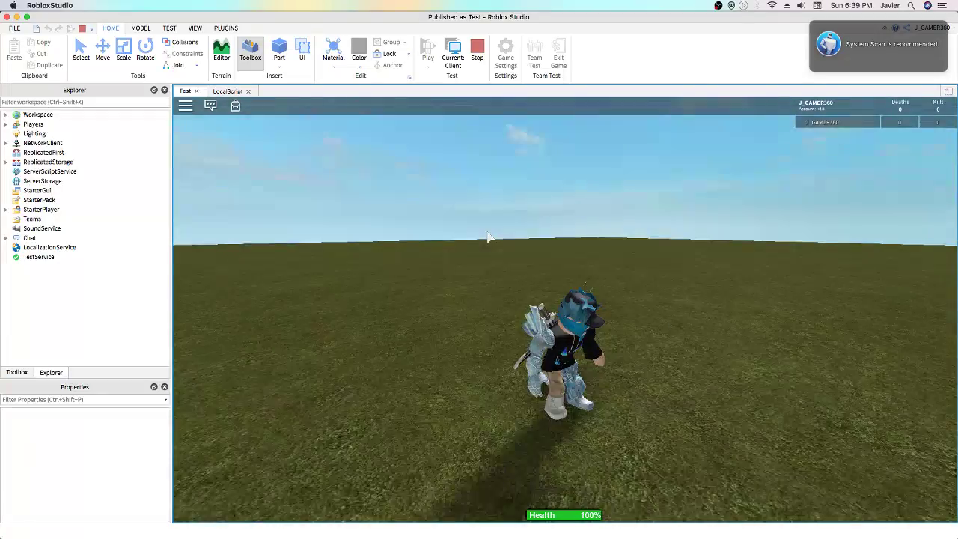
key("d")
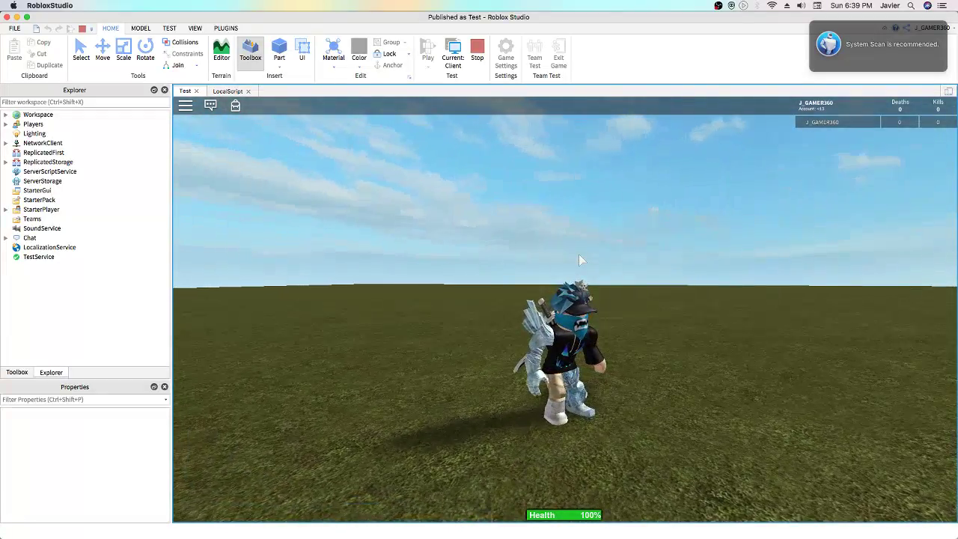
key("w")
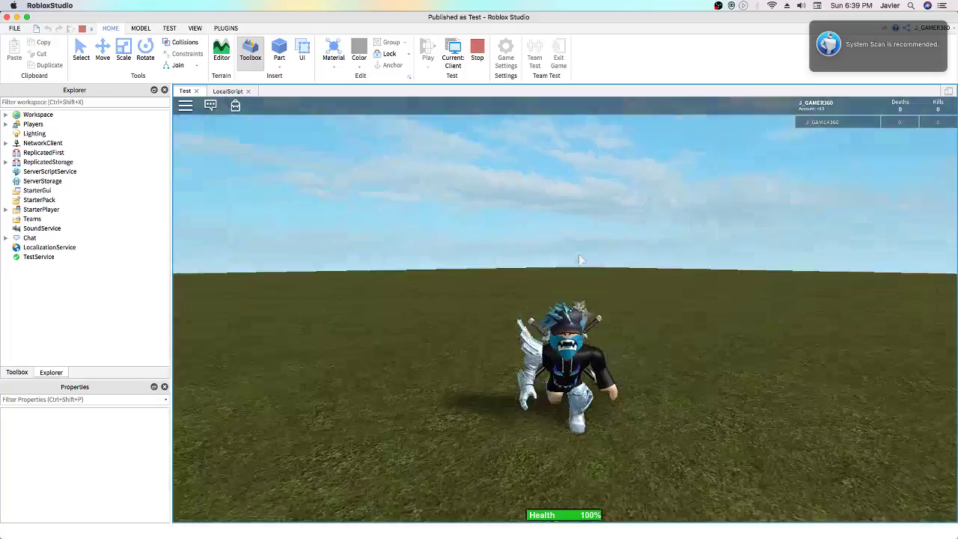
key("s")
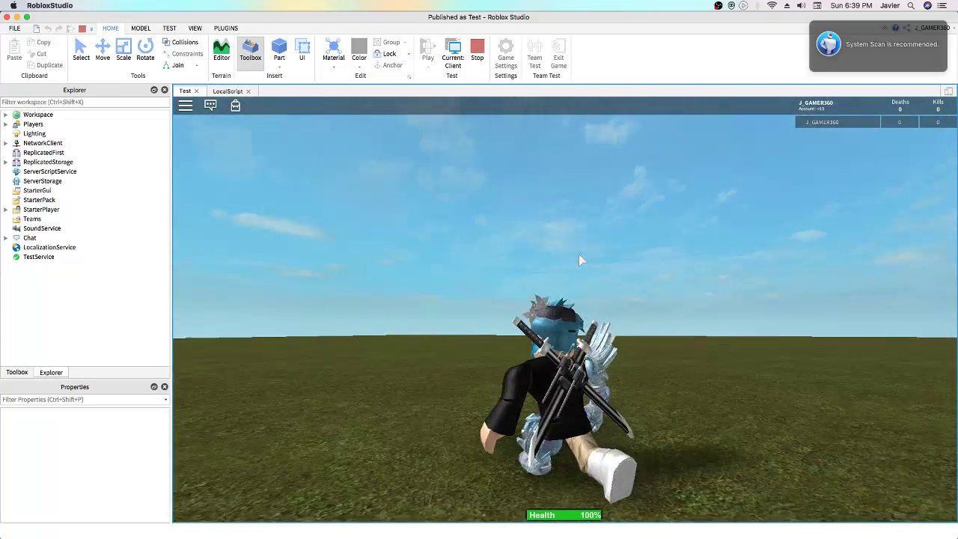
key("w")
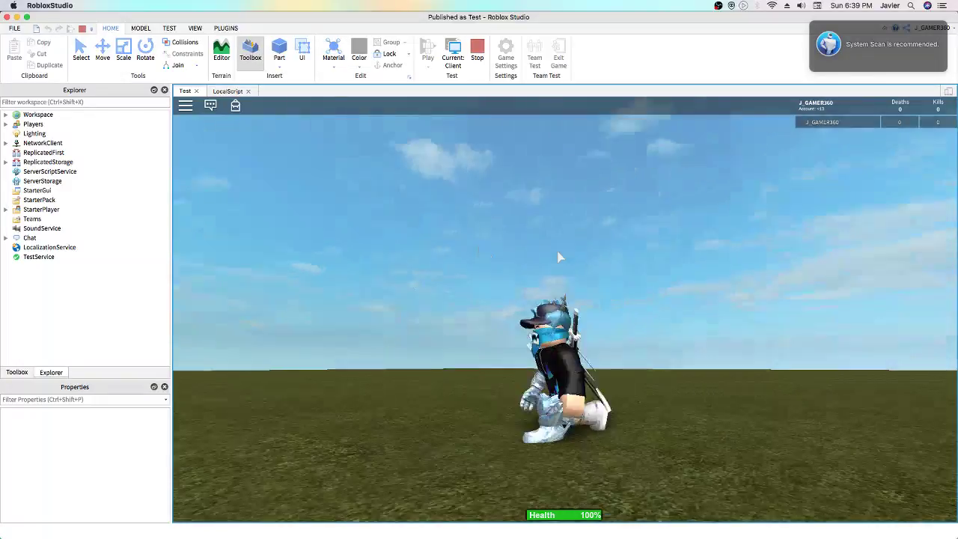
key("a")
key("s")
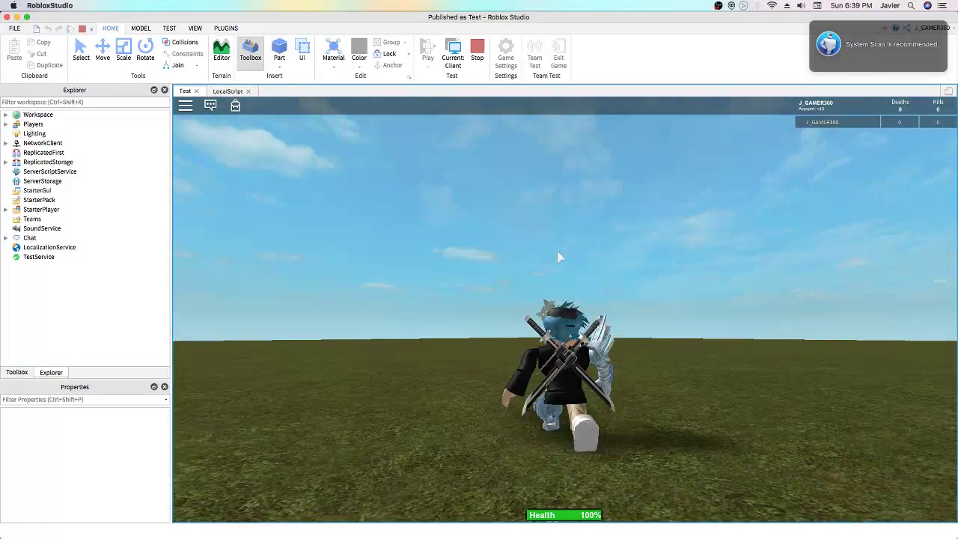
key("w")
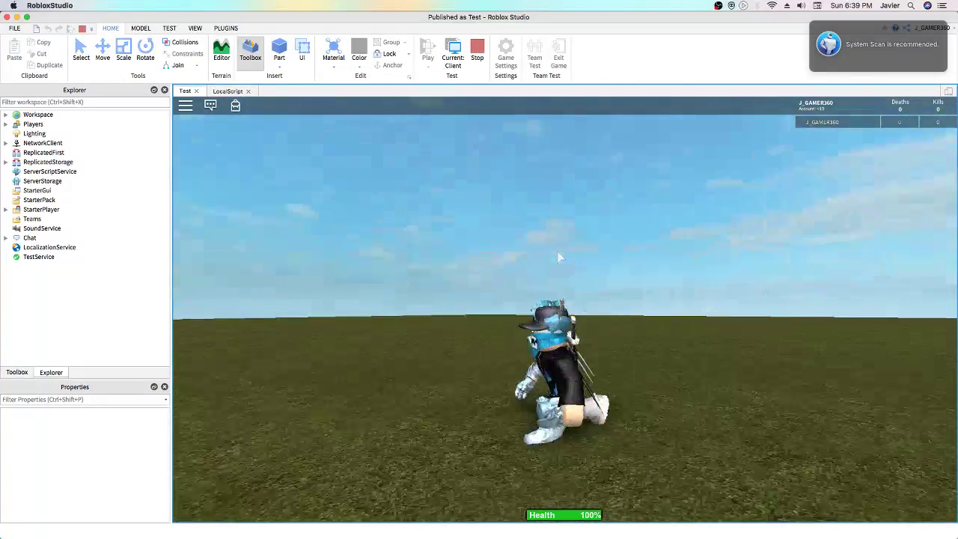
key("s")
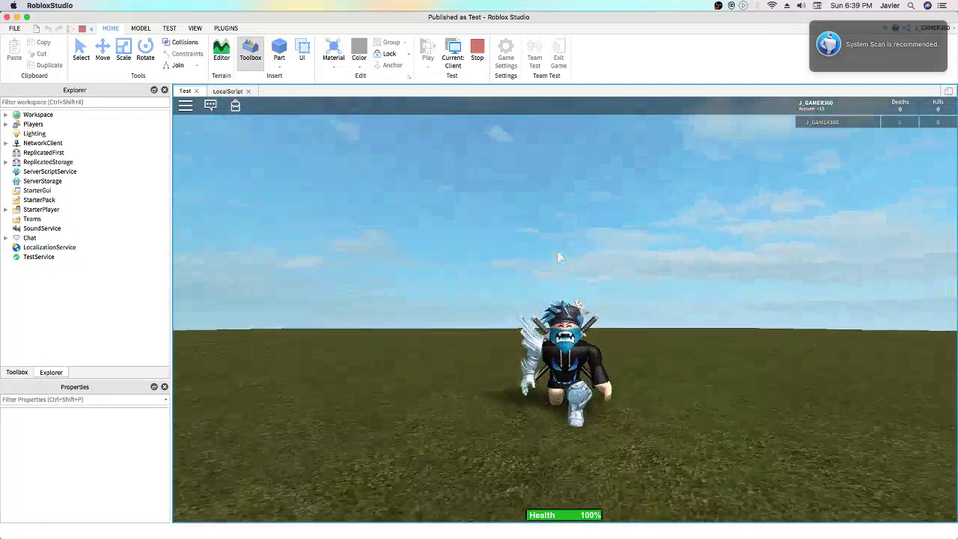
key("w")
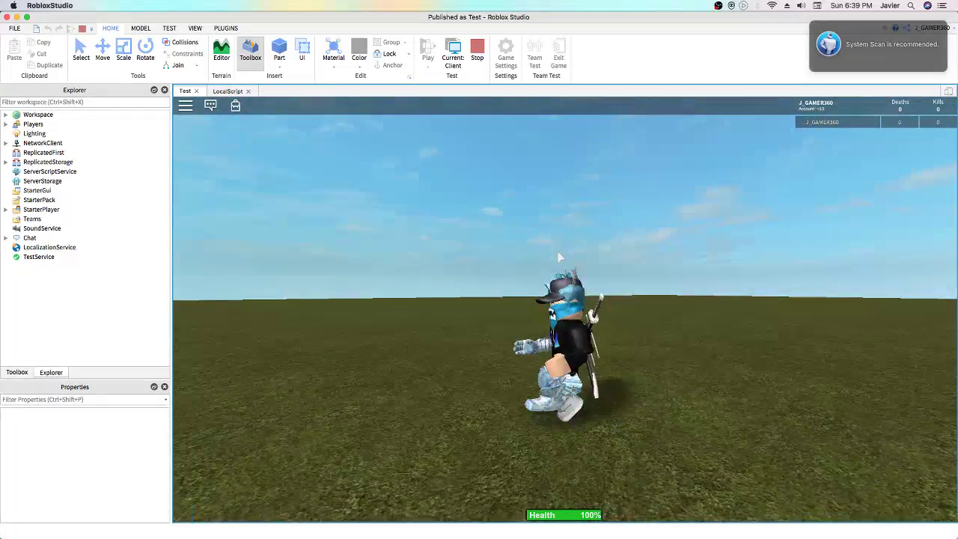
key("s")
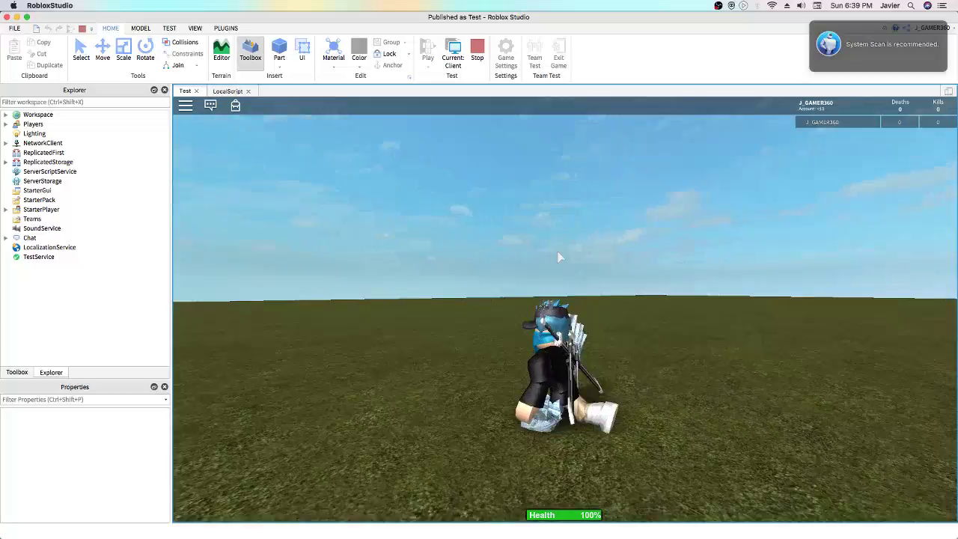
Crouch-walk the character and turn it around to check the crouch animation.
key("w")
key("s")
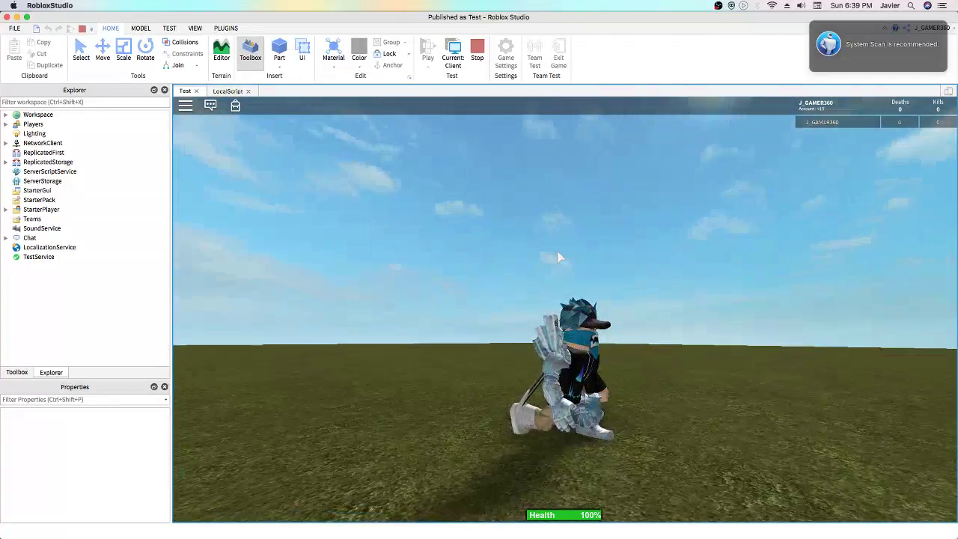
key("w")
key("s")
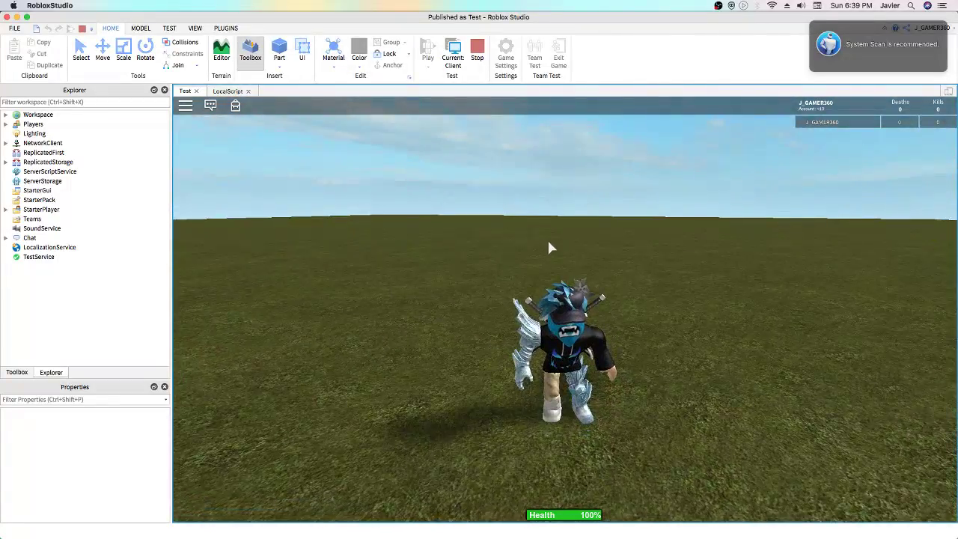
key("w")
key("s")
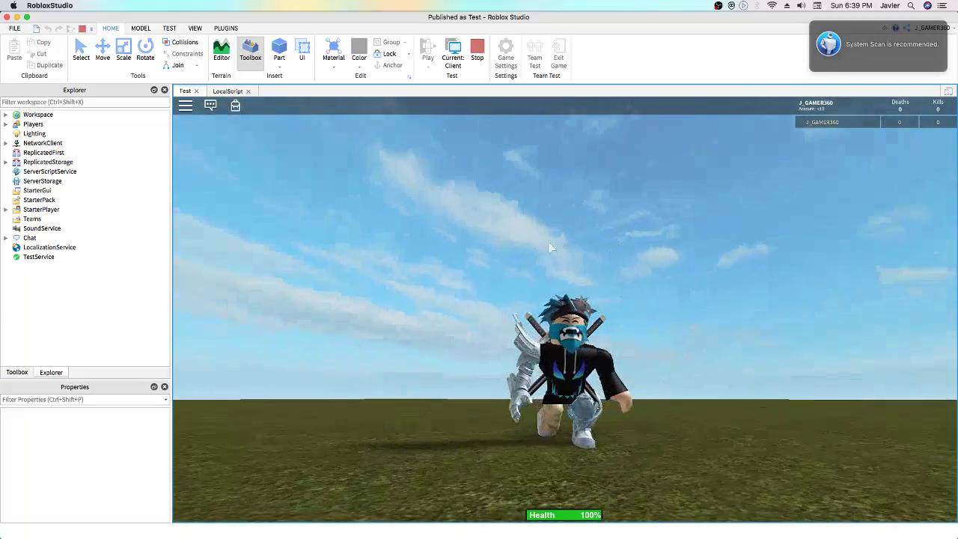
key("s")
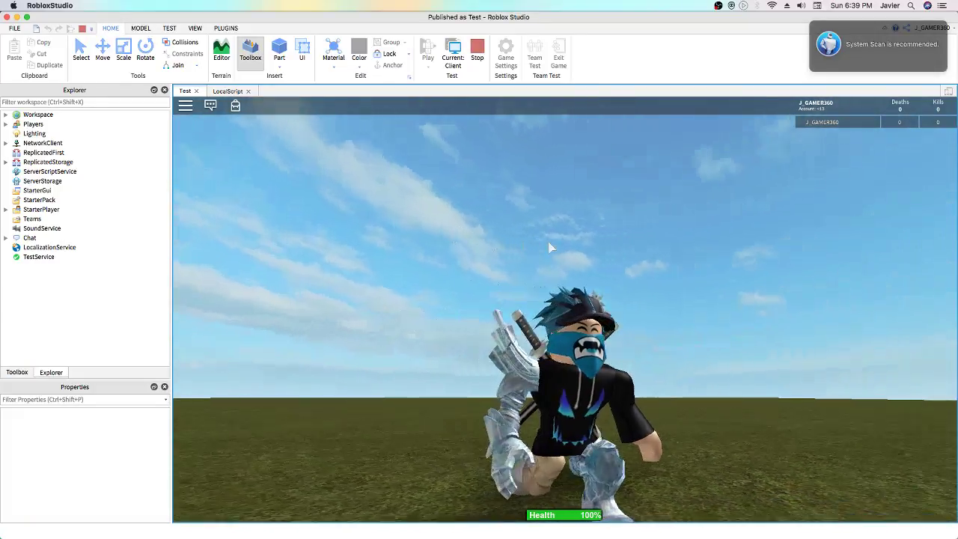
Stand the character back up and walk it around, turning it in different directions.
key("s")
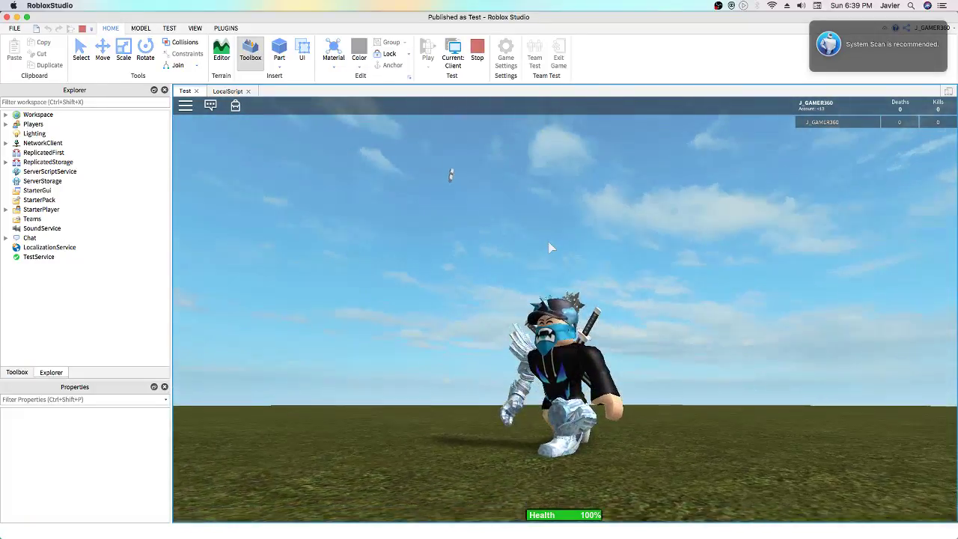
key("a")
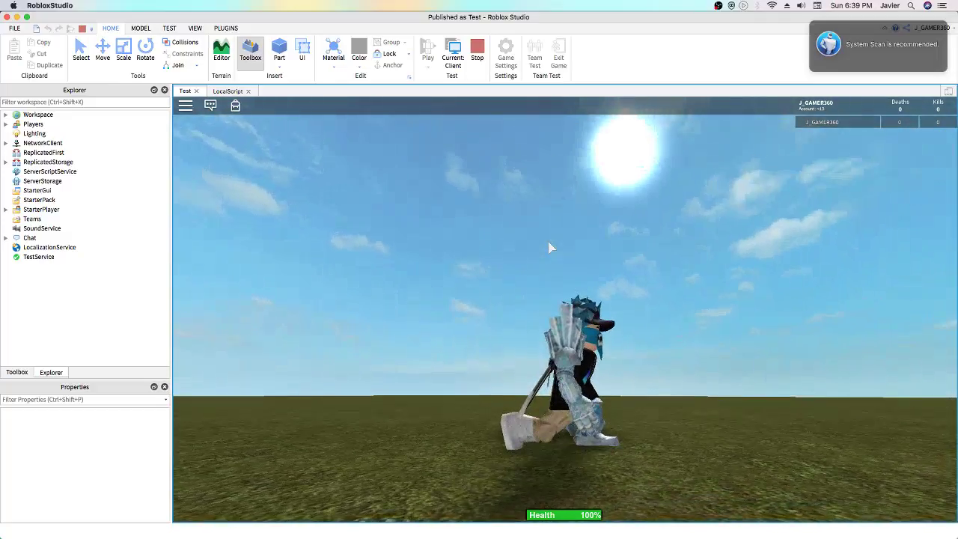
key("s")
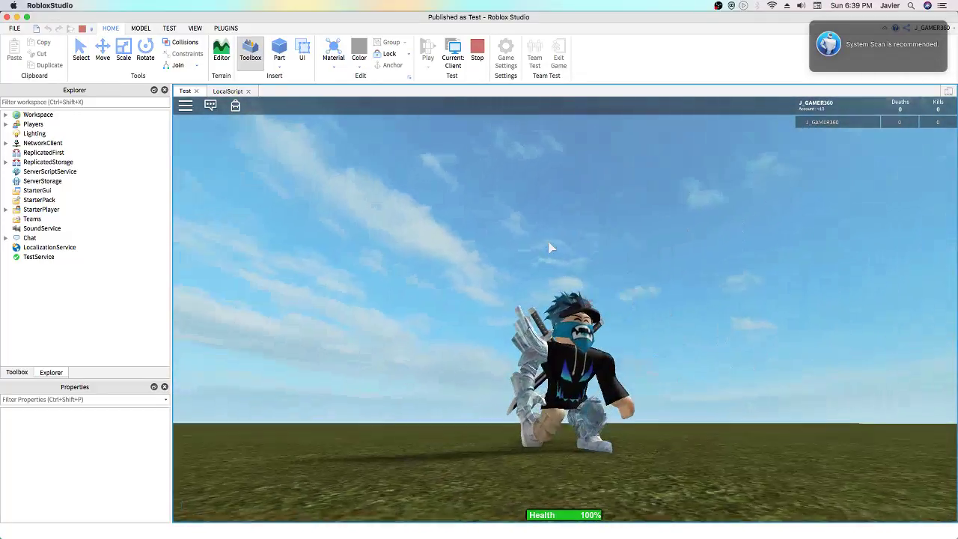
key("w")
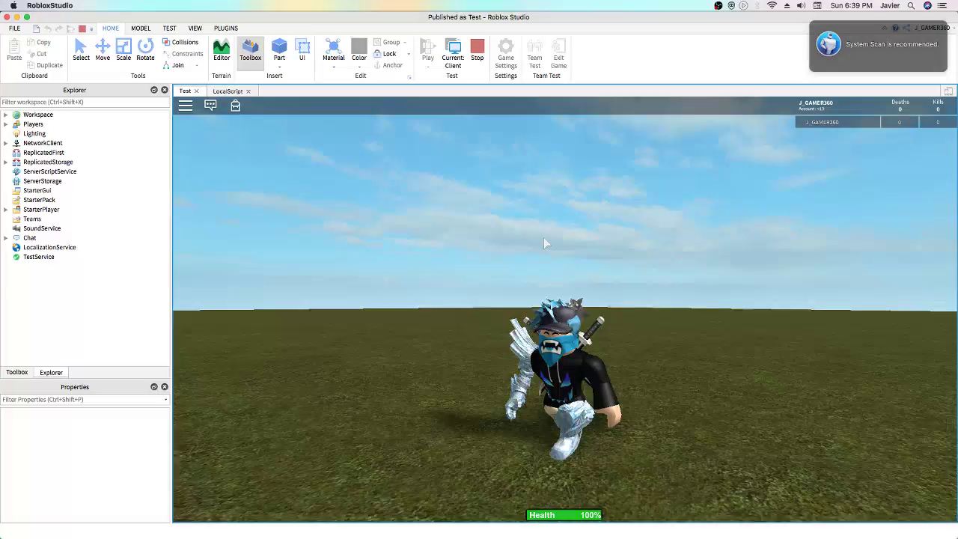
key("s")
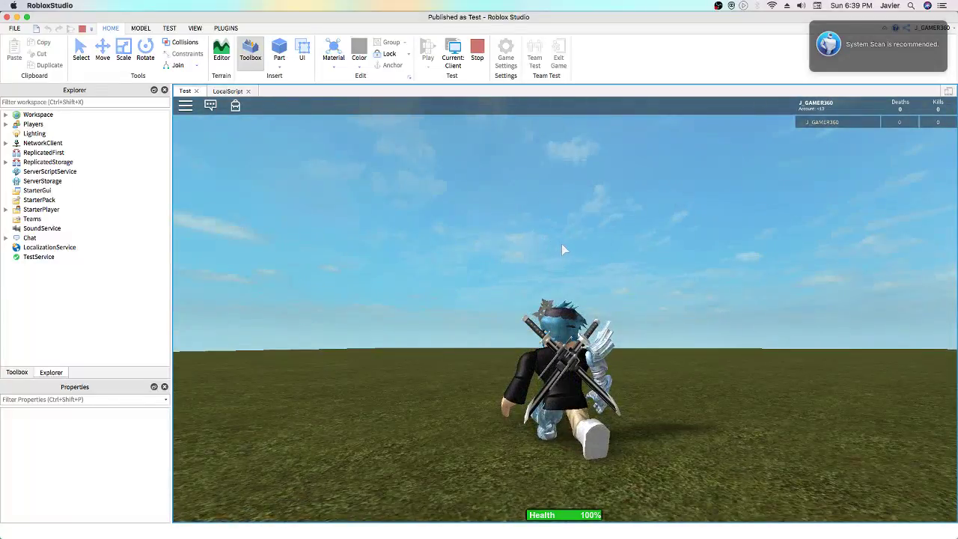
key("s")
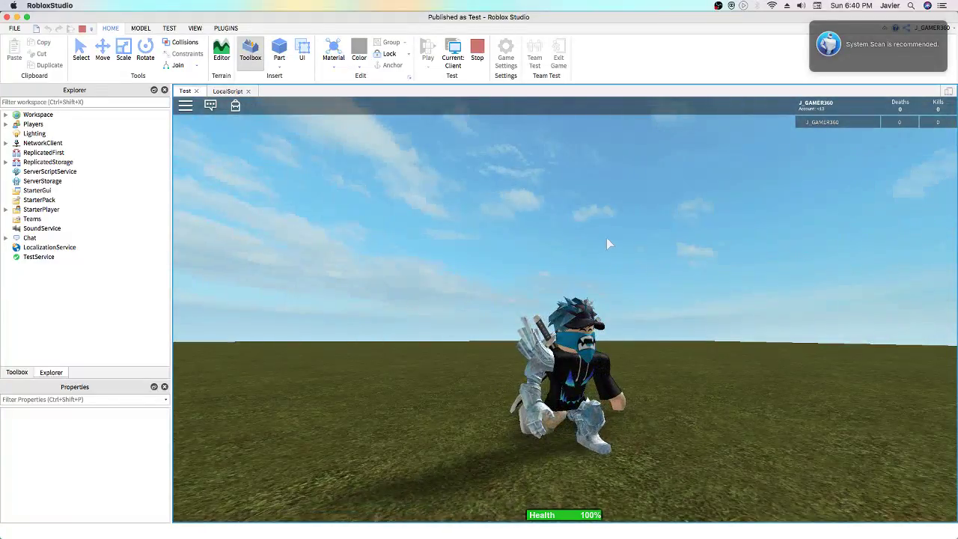
key("w")
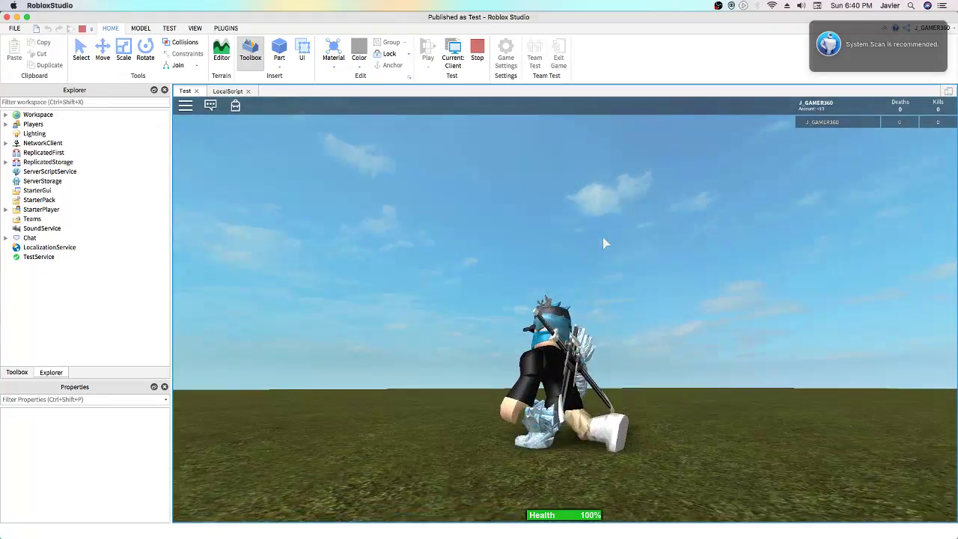
key("s")
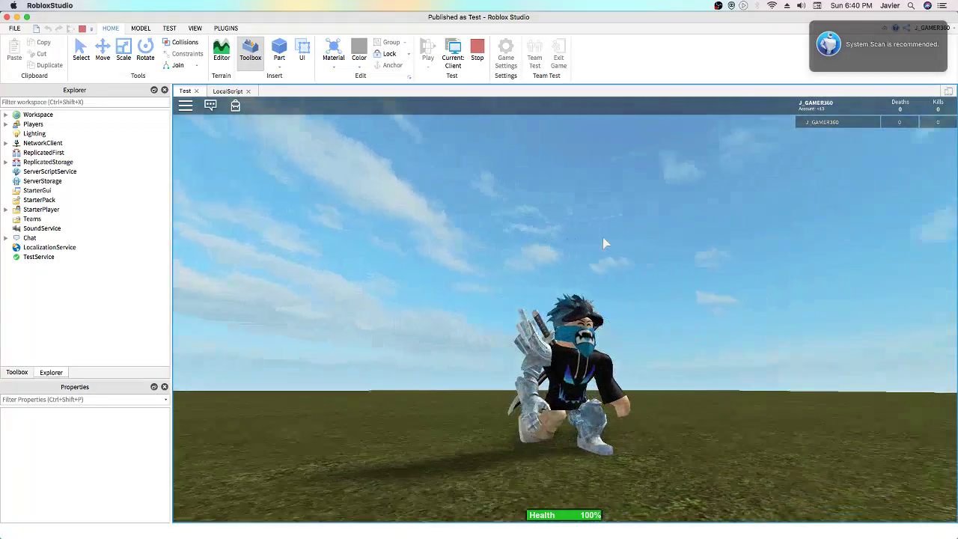
key("s")
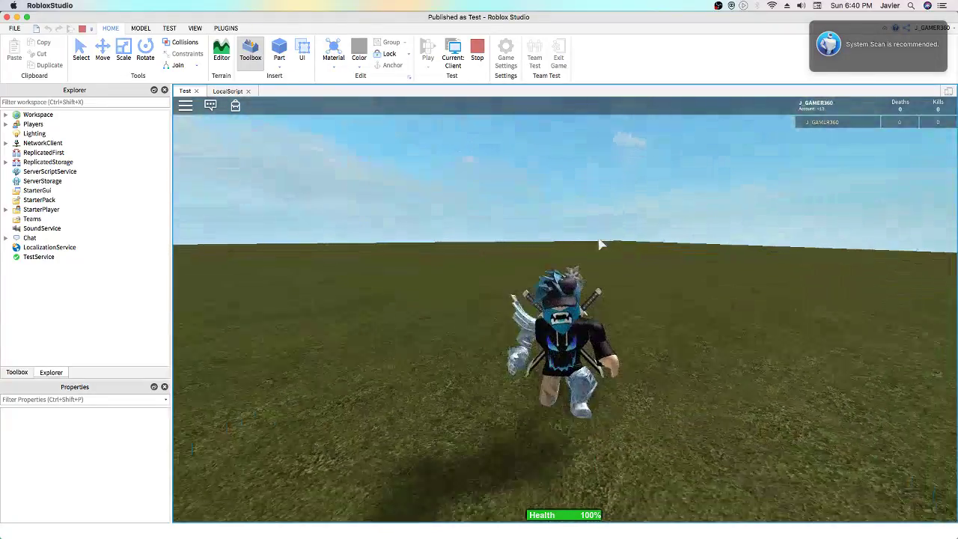
key("d")
type("Gun")
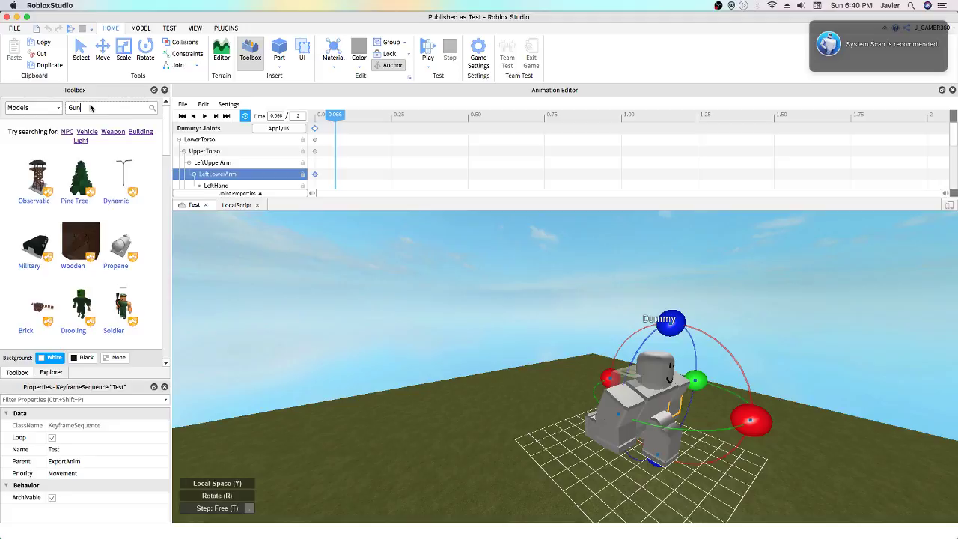
Add the Pistol from the 'Gun' Toolbox search to StarterPack, then close the Animation Editor, discarding changes.
key("Return")
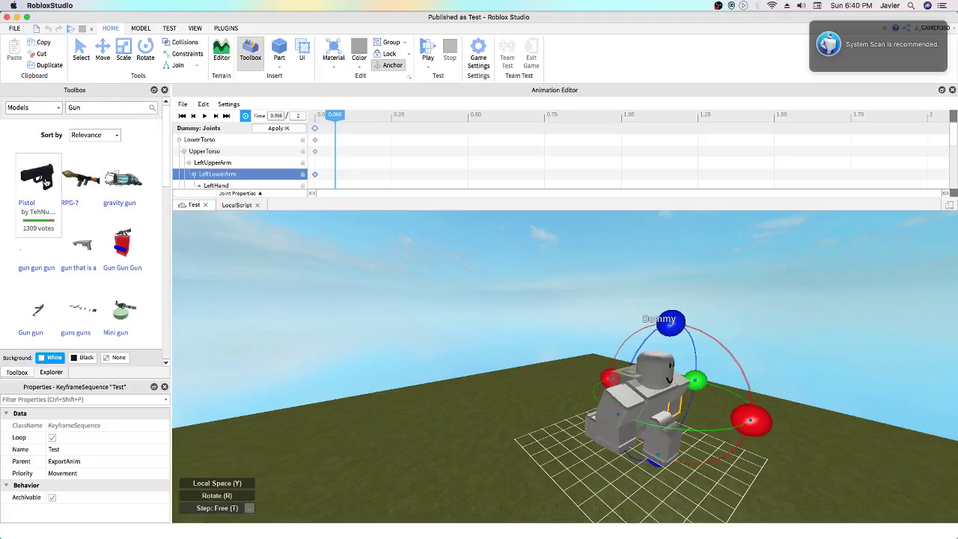
left_click(43, 180)
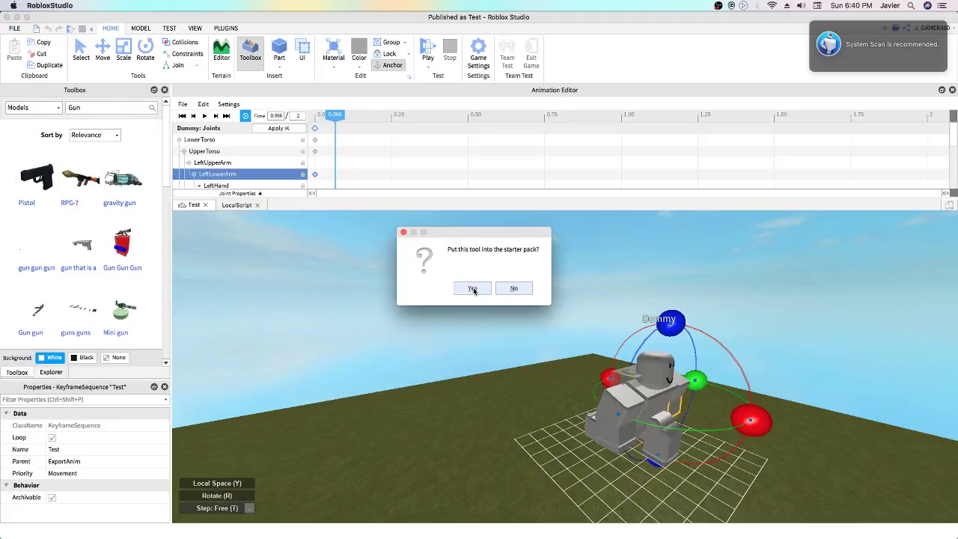
left_click(472, 289)
left_click(952, 89)
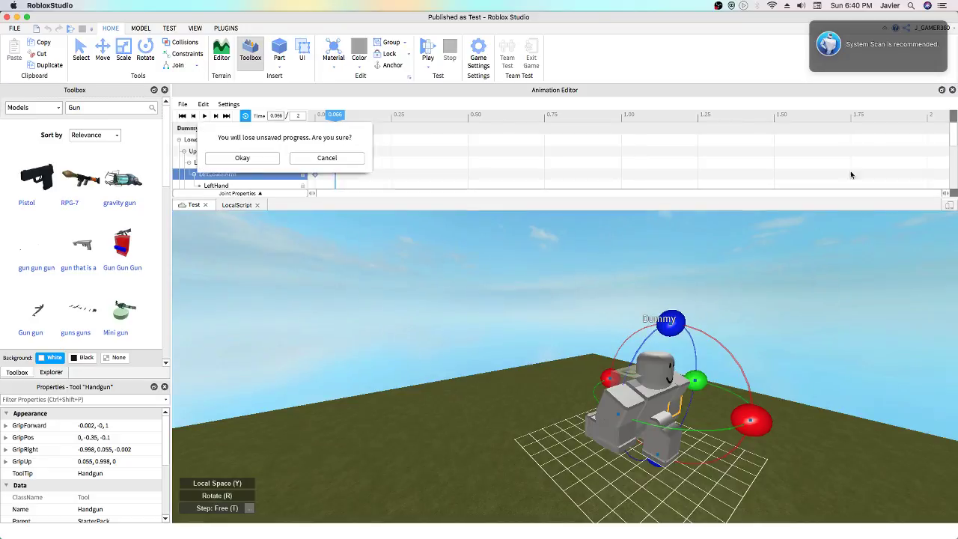
left_click(242, 158)
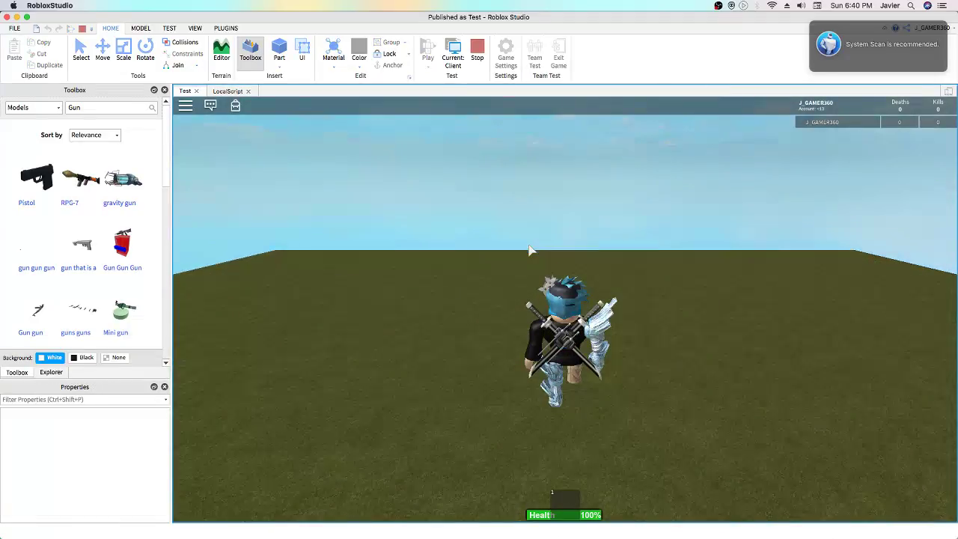
left_click(662, 217)
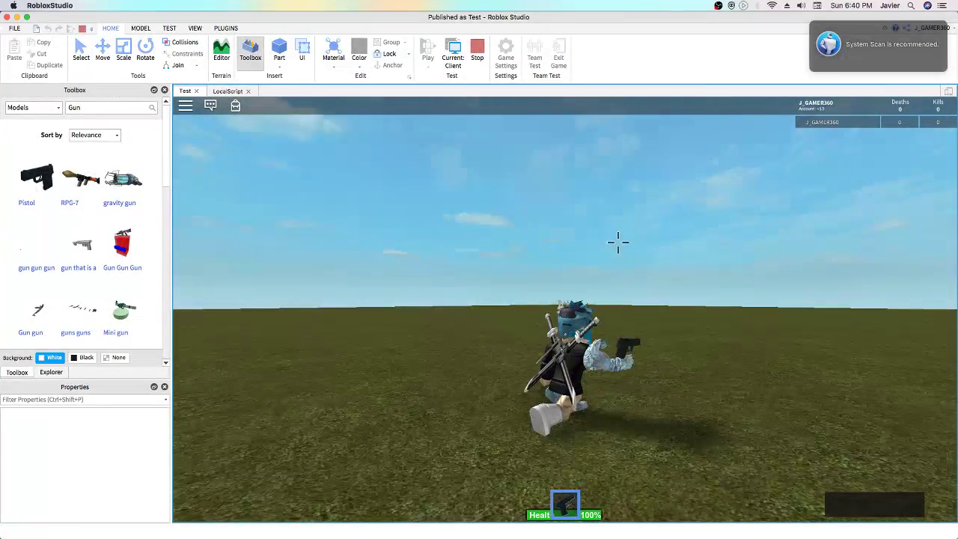
left_click(632, 299)
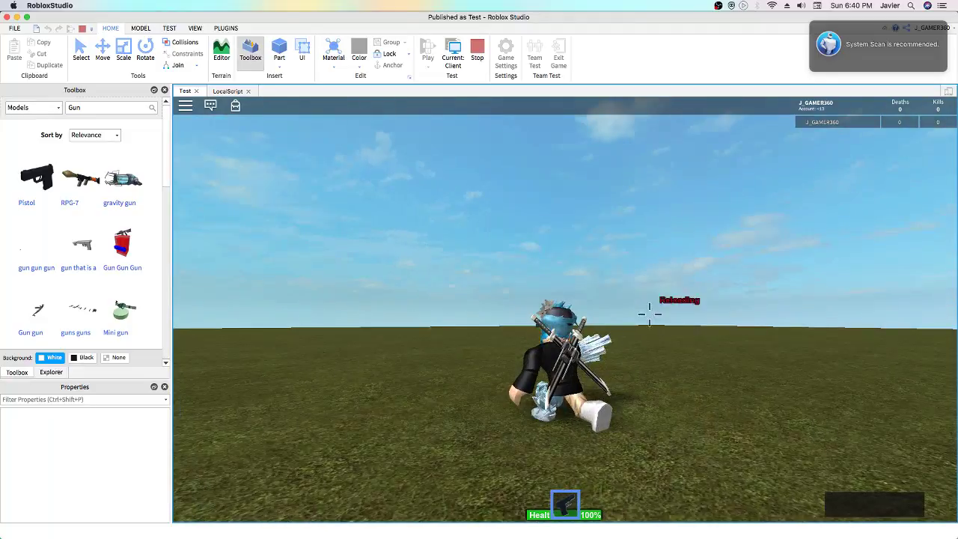
key("s")
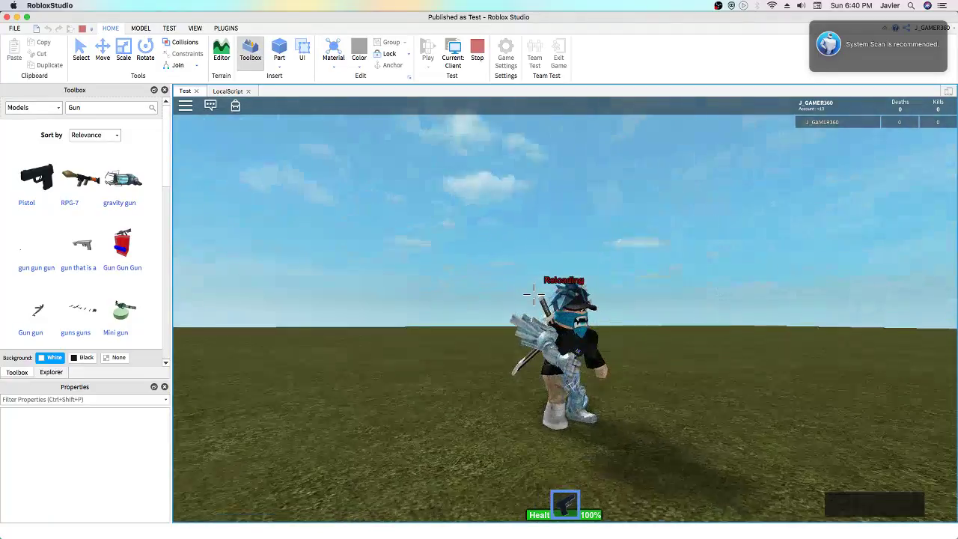
key("1")
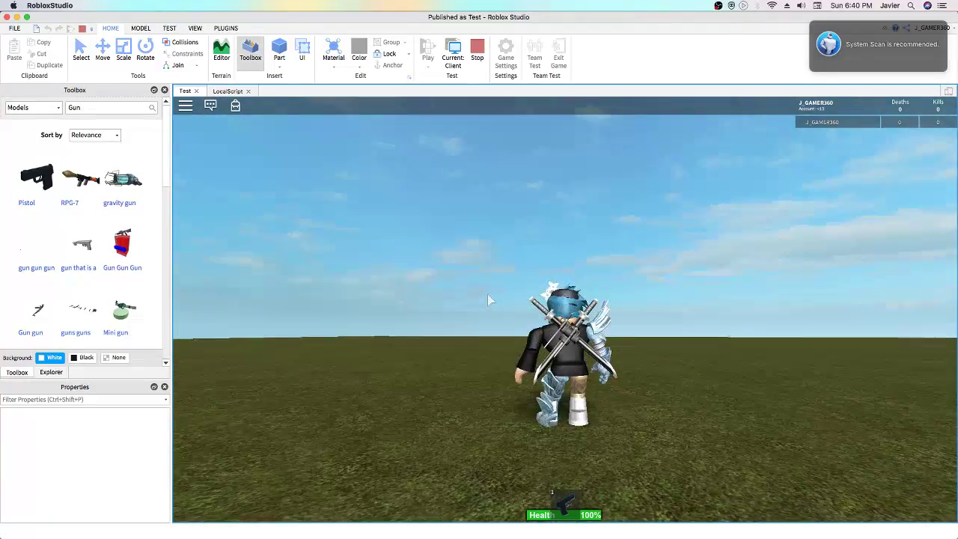
key("s")
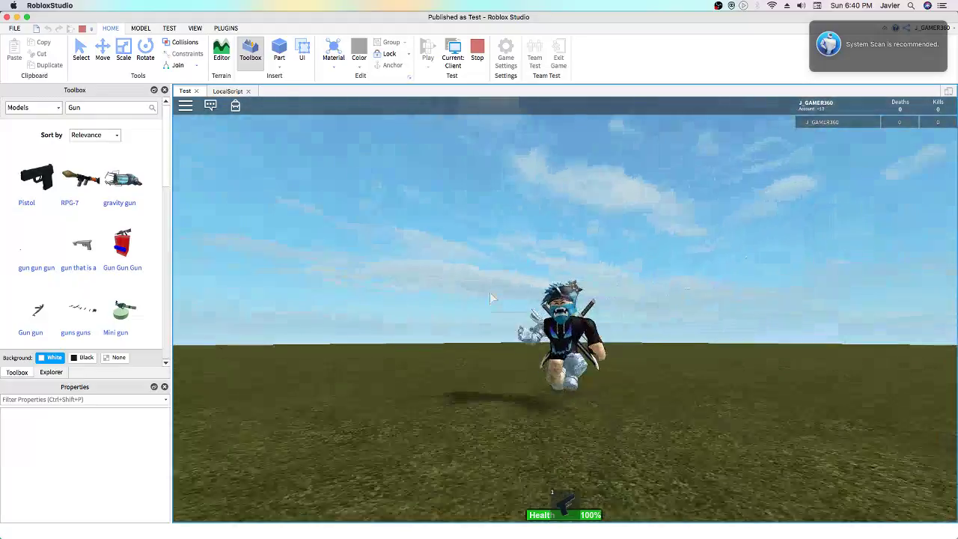
key("space")
left_click_drag(517, 302, 530, 298)
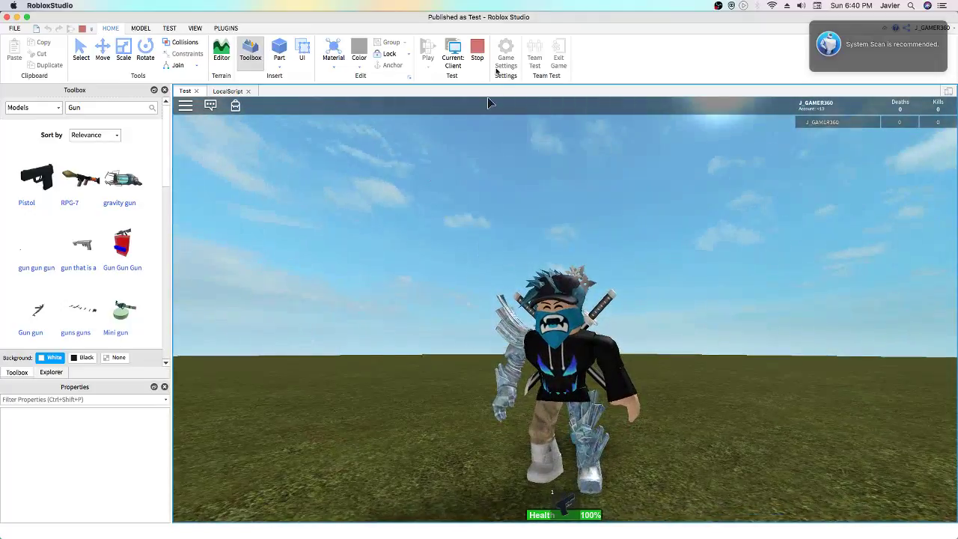